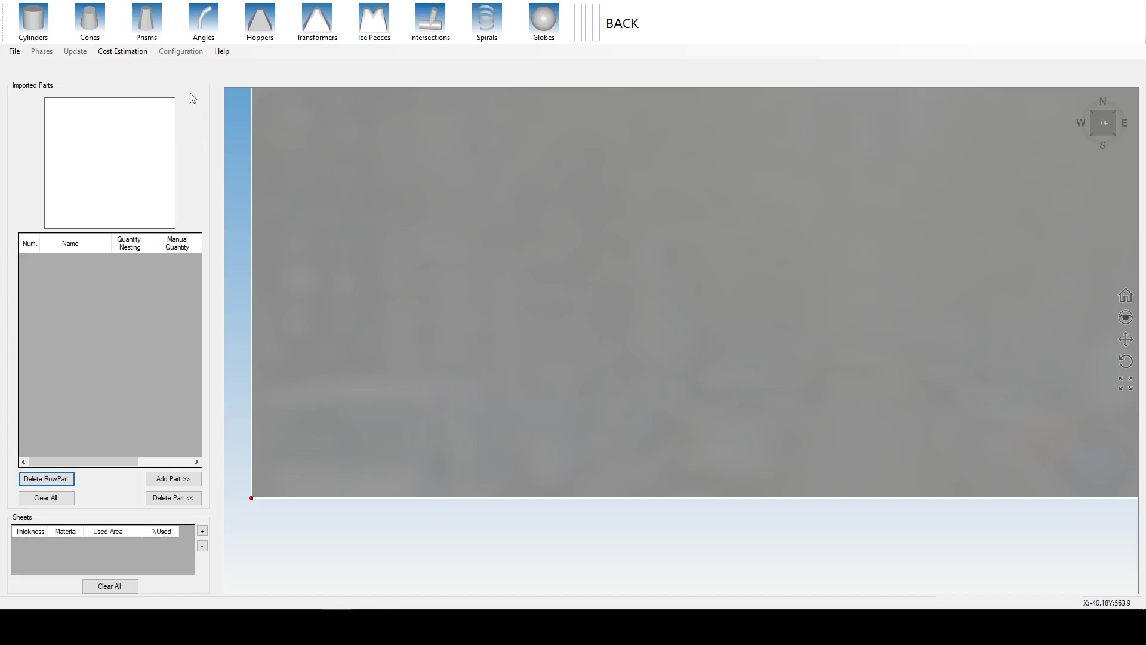
# - Preview the cylindrical and conical prism types, and close the prism selection without creating a part
pyautogui.click(153, 31)
pyautogui.click(468, 264)
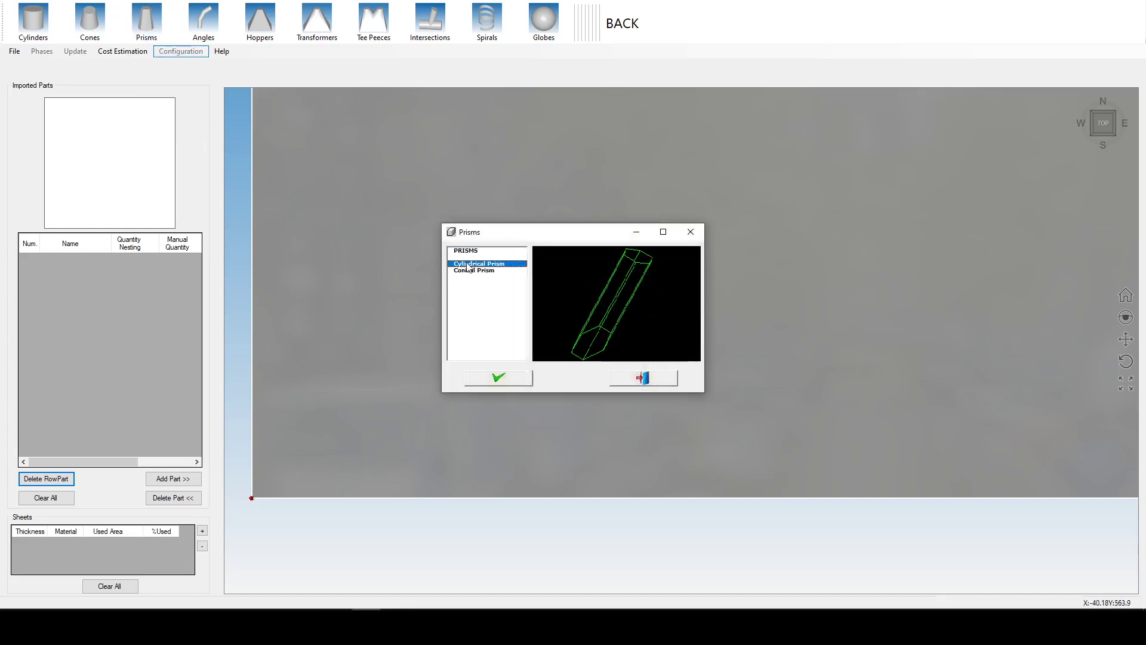
pyautogui.click(471, 271)
pyautogui.click(635, 374)
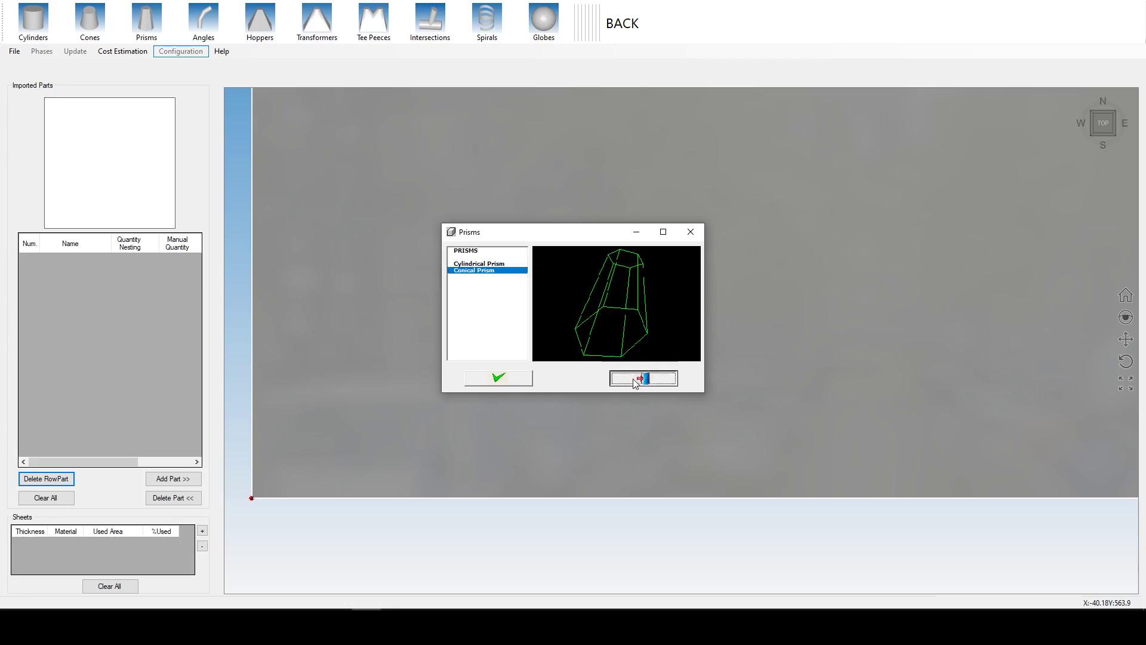
# - Preview each angle type from Cylindrical Angle to Prism Angle, and close the angle selection without creating a part
pyautogui.click(206, 26)
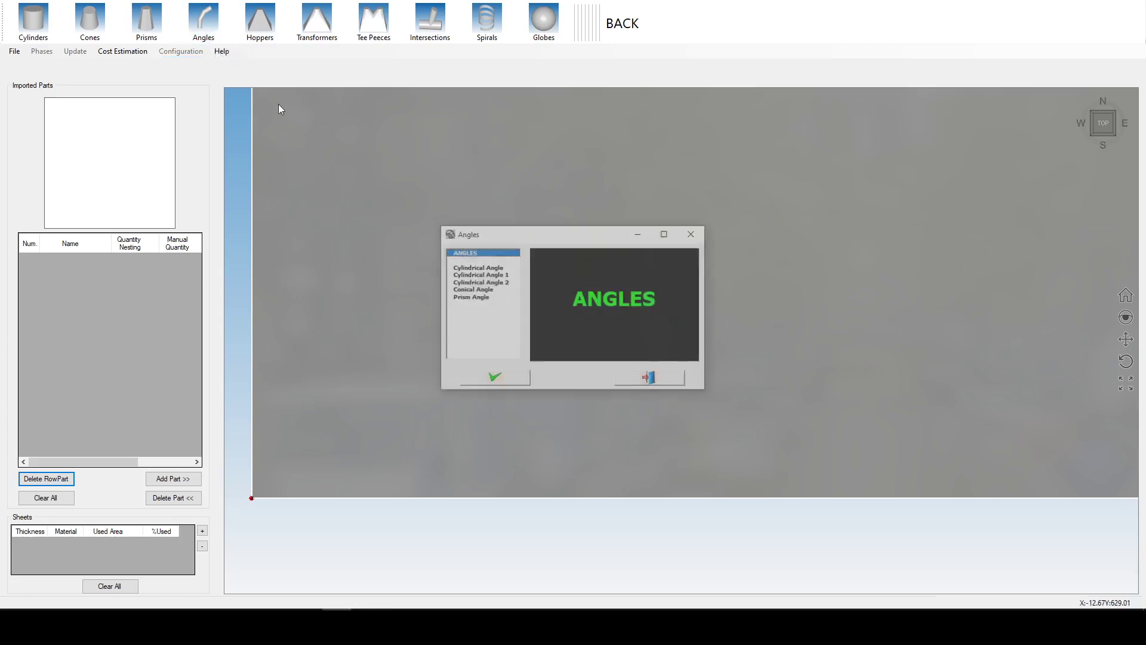
pyautogui.click(476, 268)
pyautogui.click(479, 275)
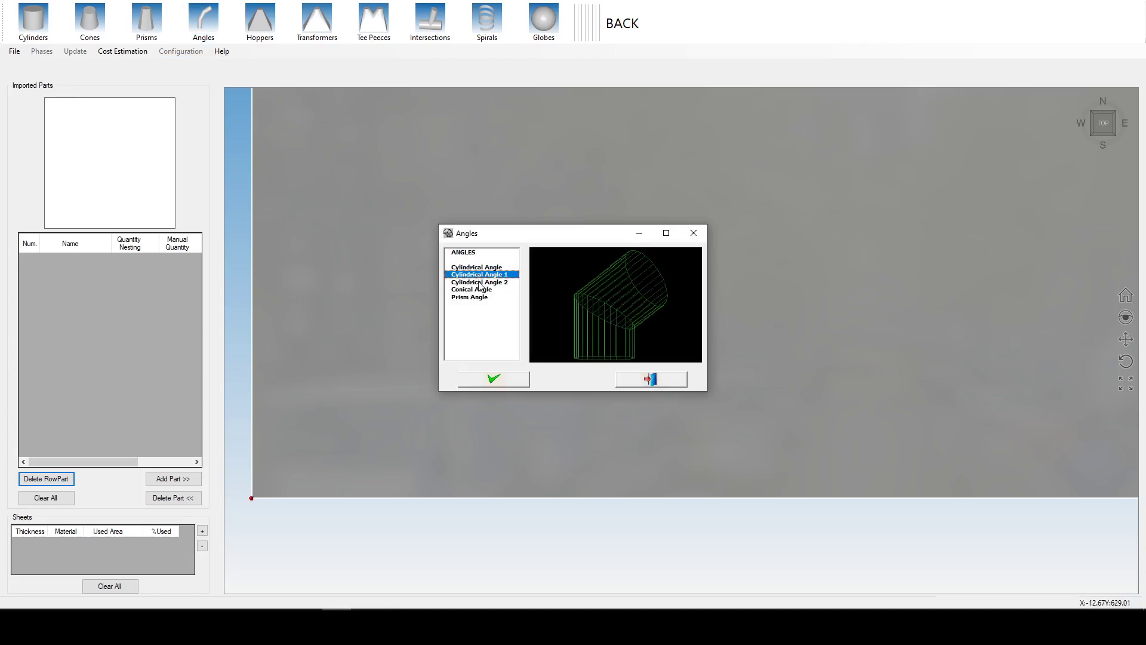
pyautogui.click(480, 283)
pyautogui.click(480, 291)
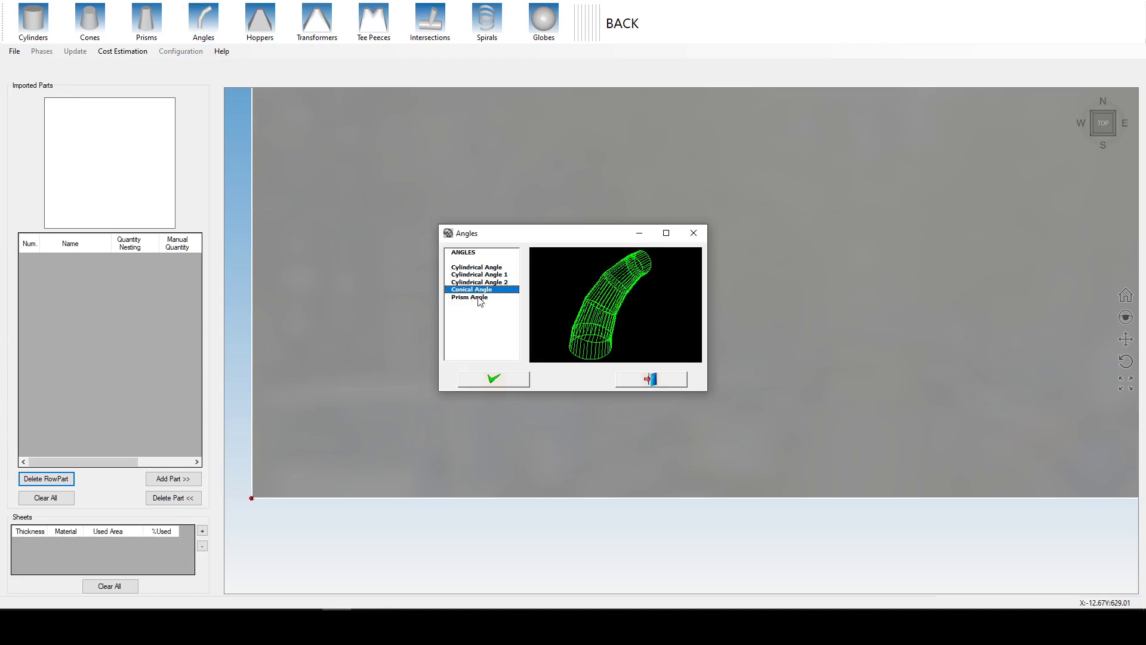
pyautogui.click(480, 297)
pyautogui.click(640, 384)
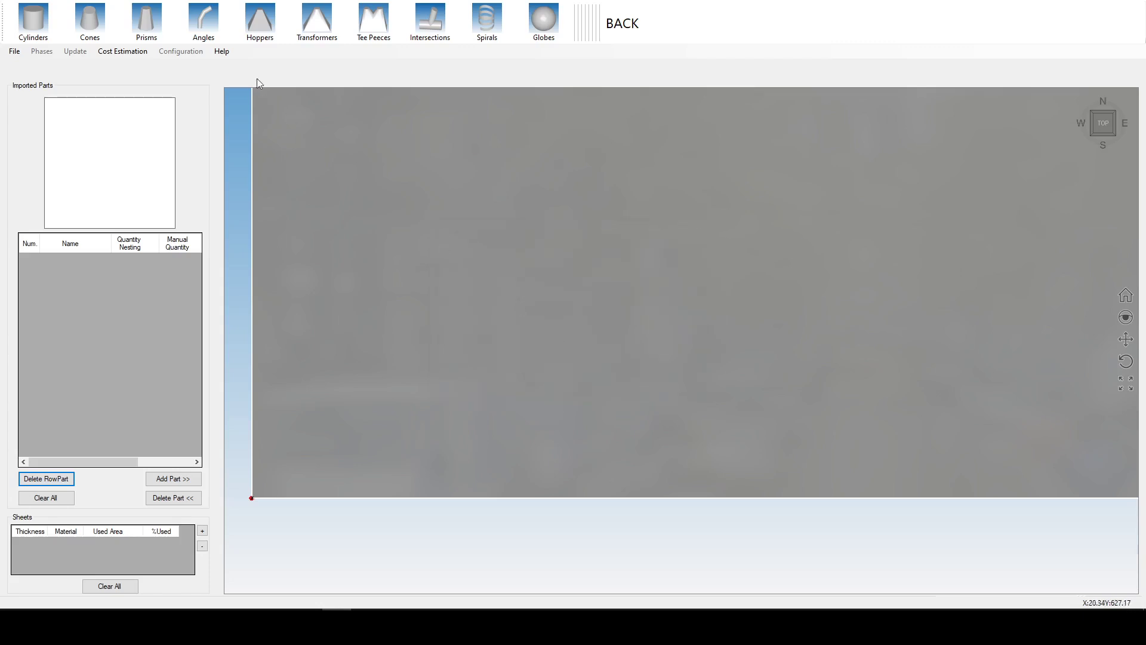
# - Review the hopper parameters and preview the standard, special and elliptic transformer types without creating a part
pyautogui.click(260, 24)
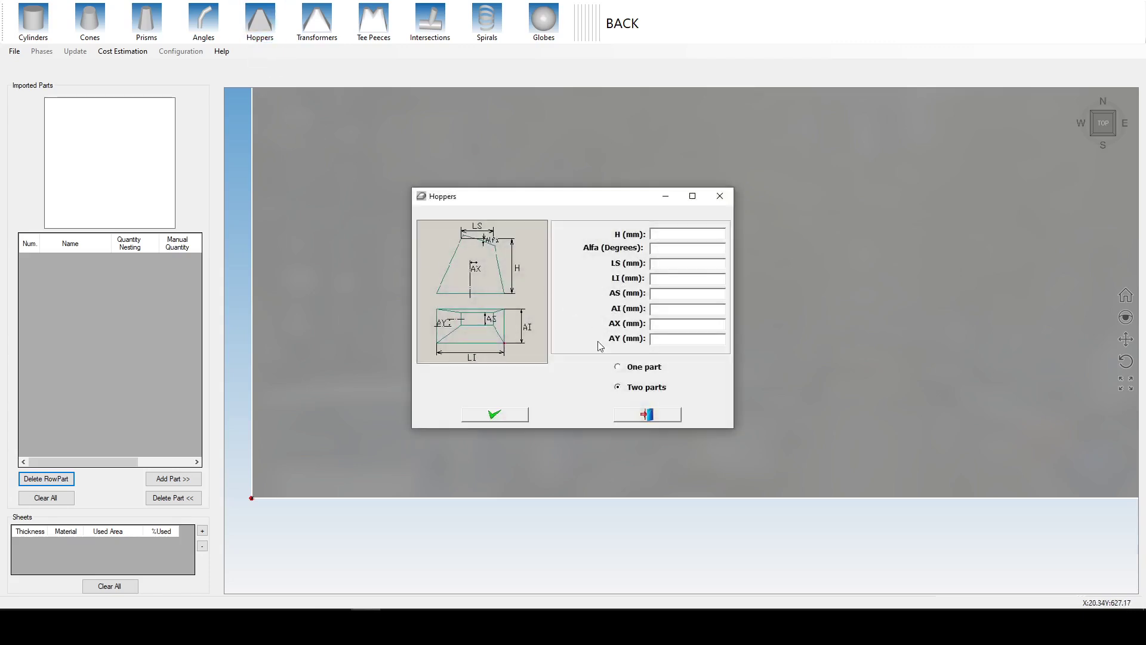
pyautogui.click(631, 414)
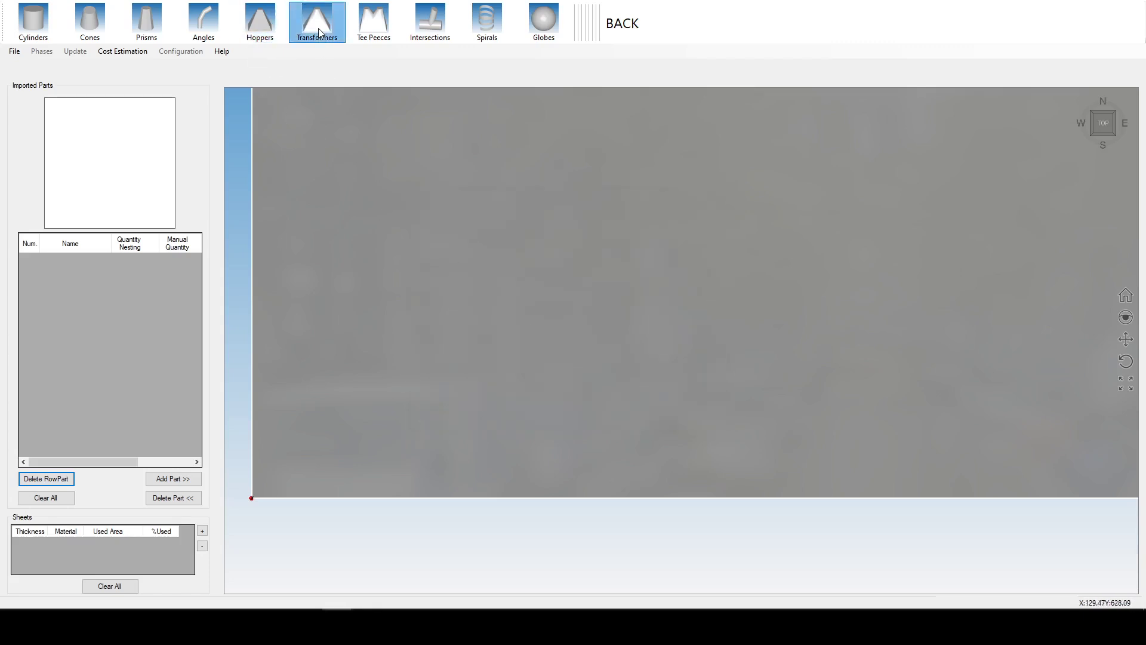
pyautogui.click(317, 27)
pyautogui.click(481, 264)
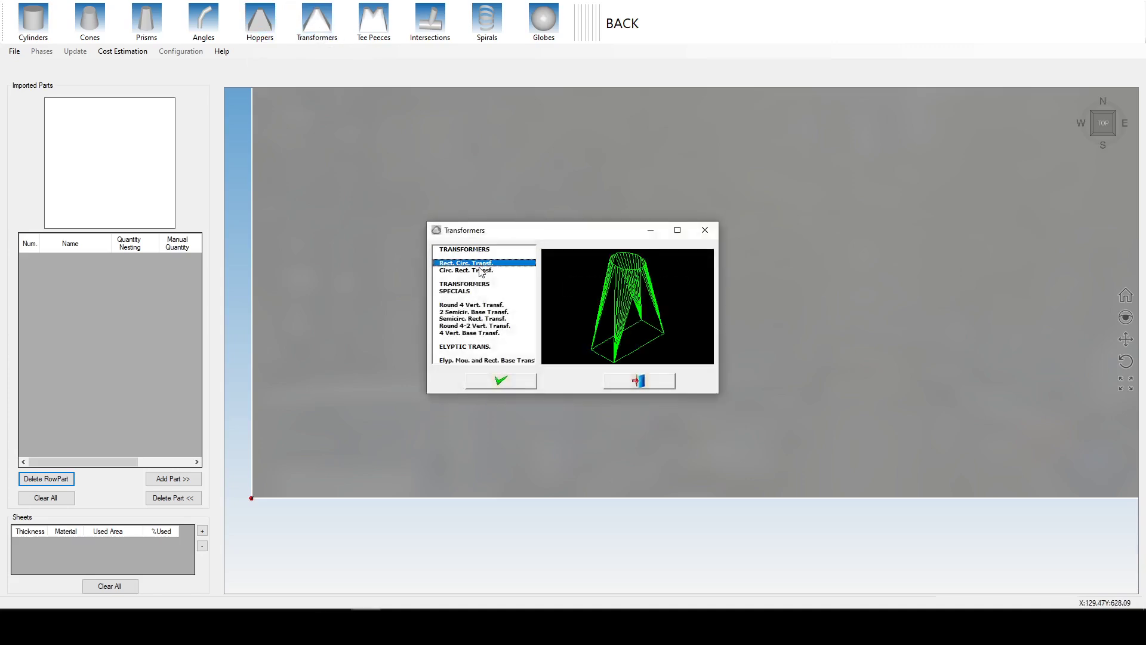
pyautogui.click(480, 271)
pyautogui.click(474, 306)
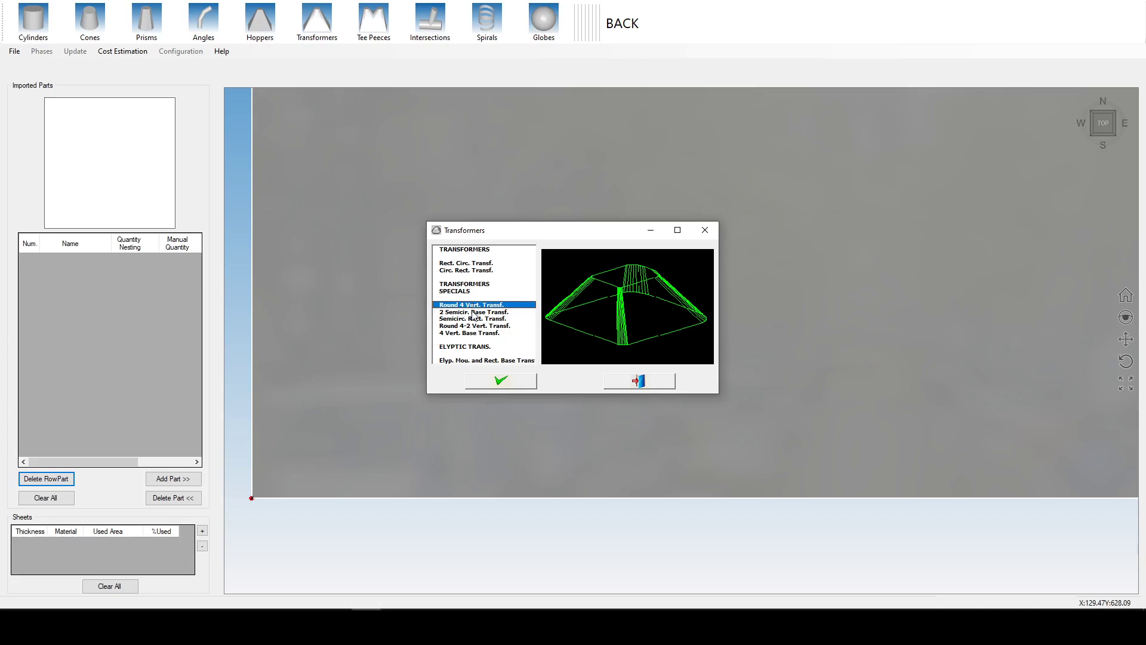
pyautogui.click(474, 313)
pyautogui.click(475, 319)
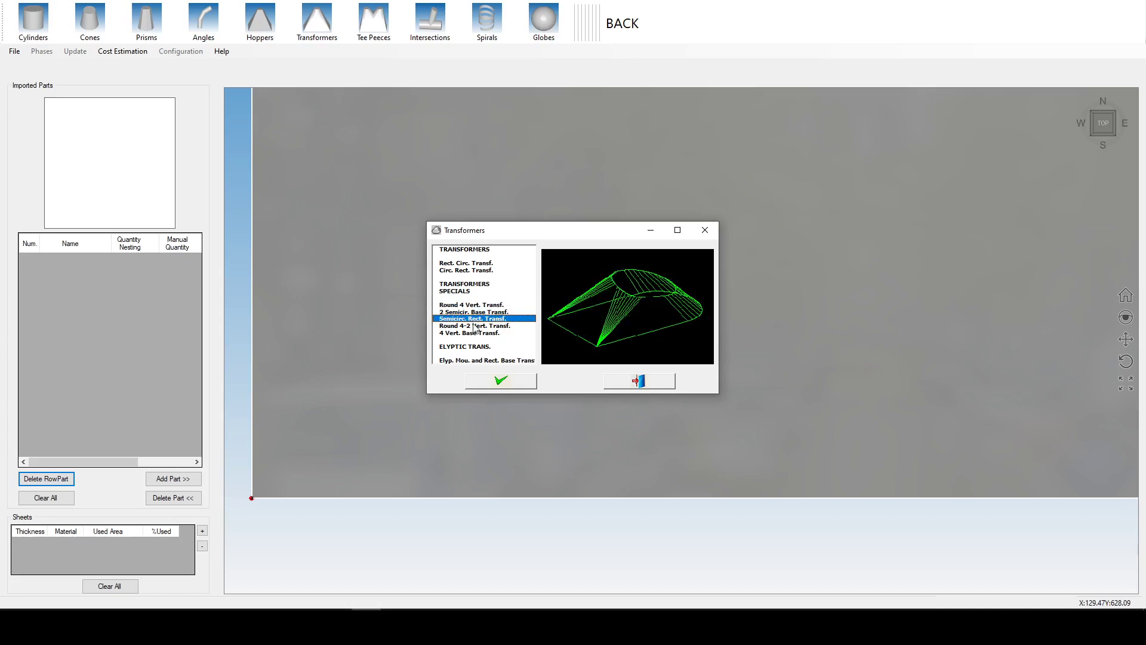
pyautogui.click(475, 326)
pyautogui.click(476, 332)
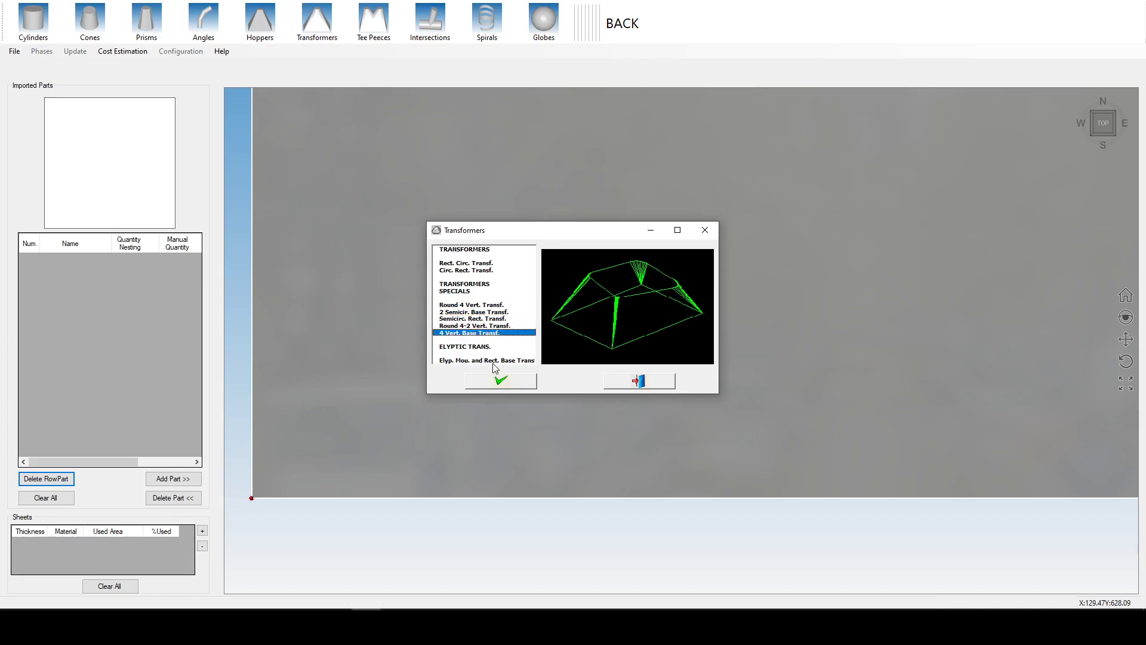
pyautogui.click(493, 361)
pyautogui.click(634, 389)
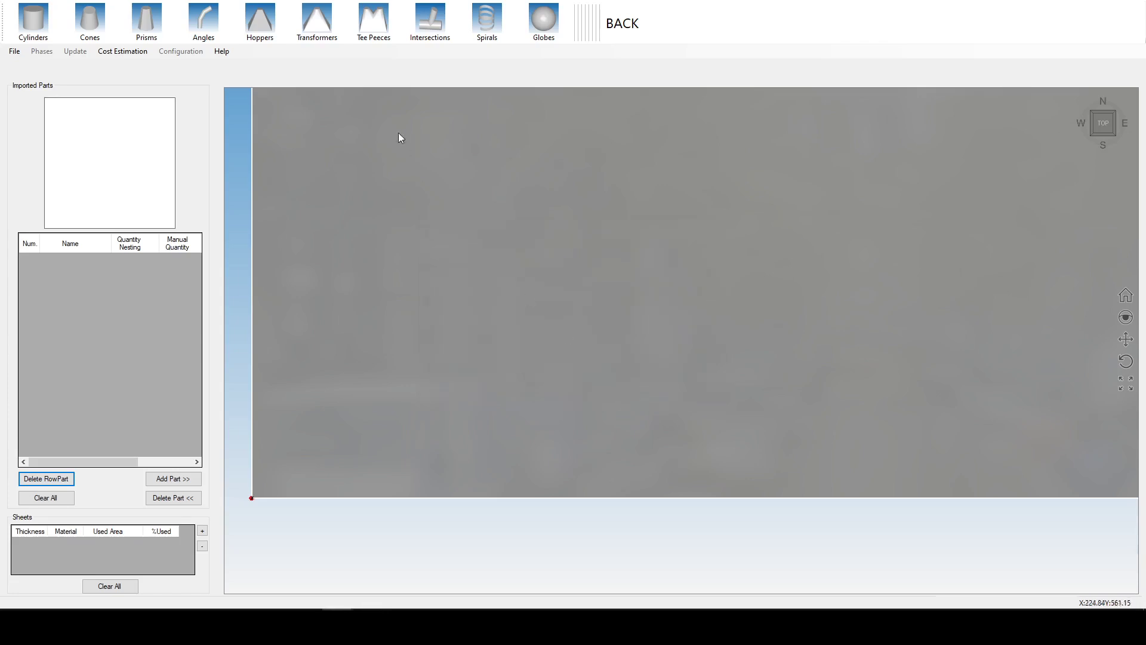
# - Preview each tee piece type from Cylindrical Tee Piece to Hopper Tee Piece without creating a part
pyautogui.click(381, 31)
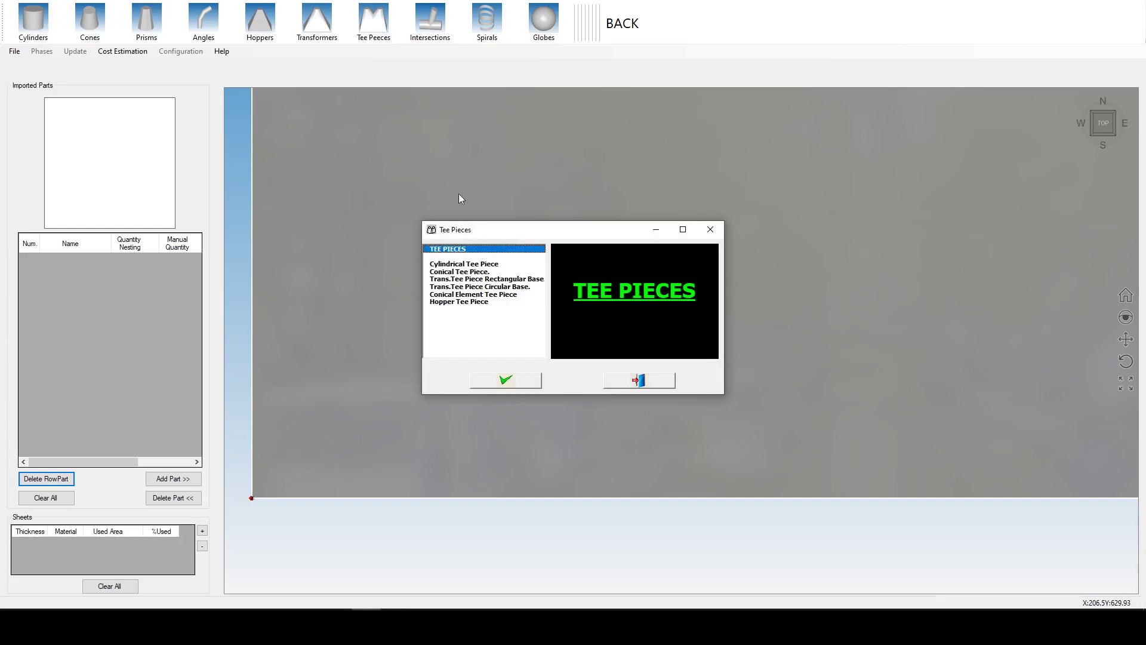
pyautogui.click(464, 265)
pyautogui.click(465, 273)
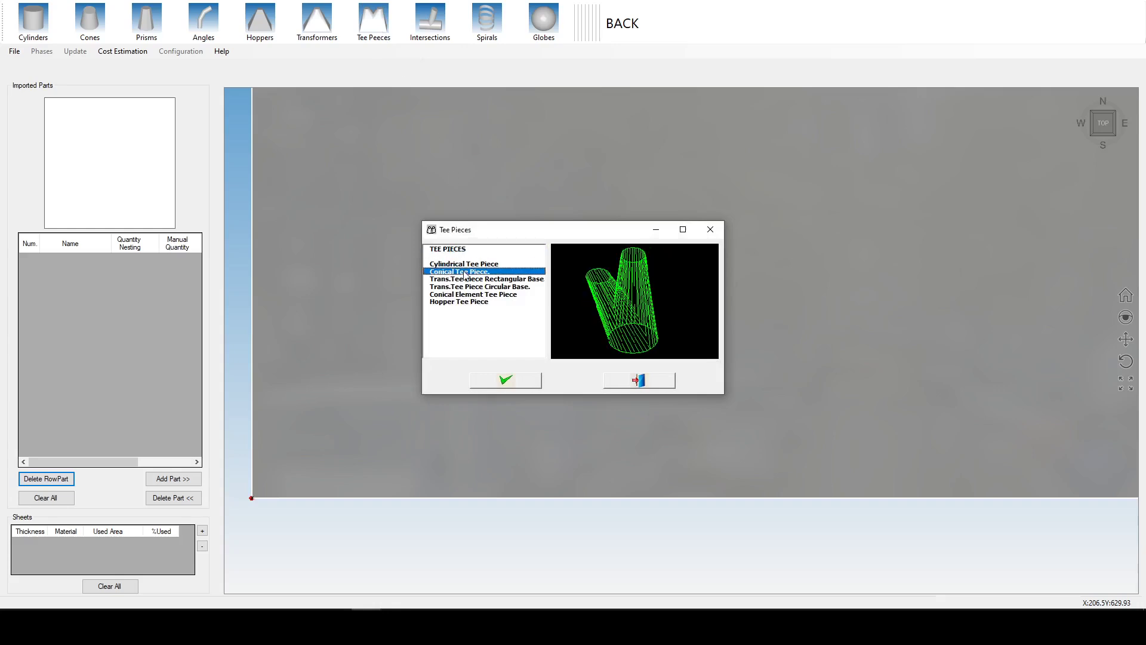
pyautogui.click(463, 280)
pyautogui.click(463, 288)
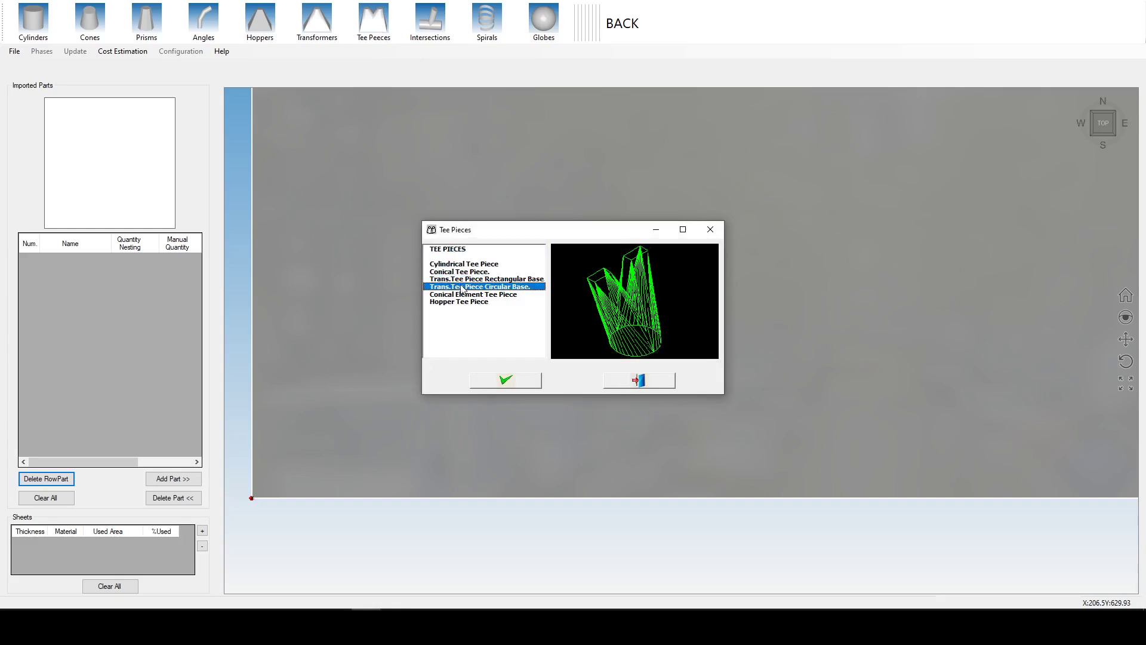
pyautogui.click(461, 294)
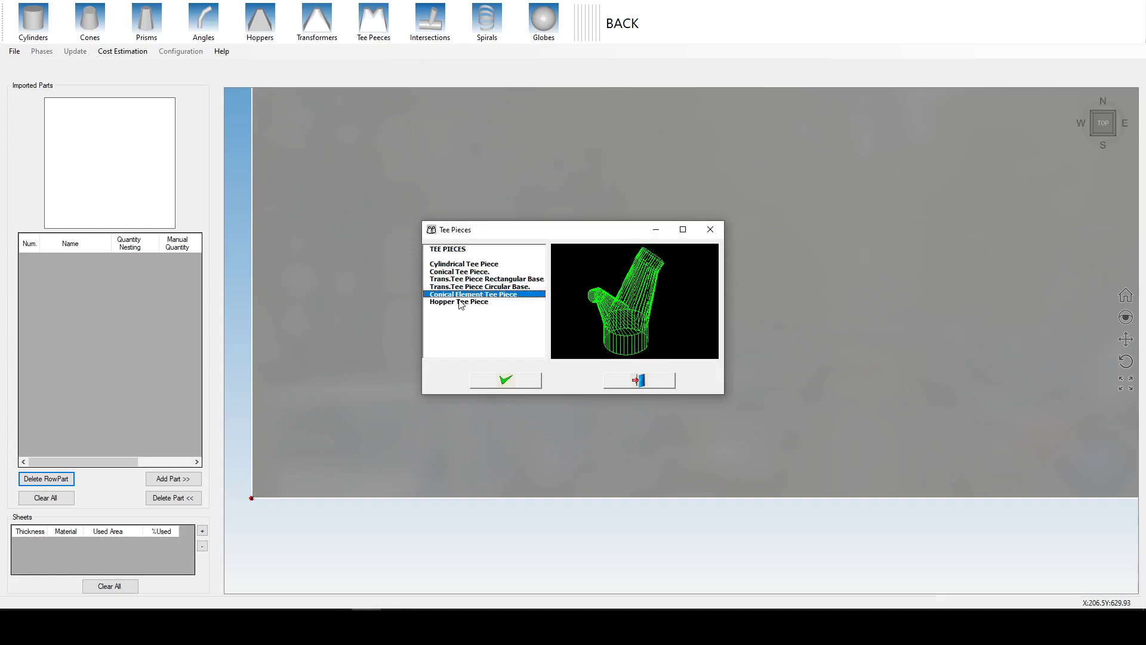
pyautogui.click(461, 302)
pyautogui.click(620, 382)
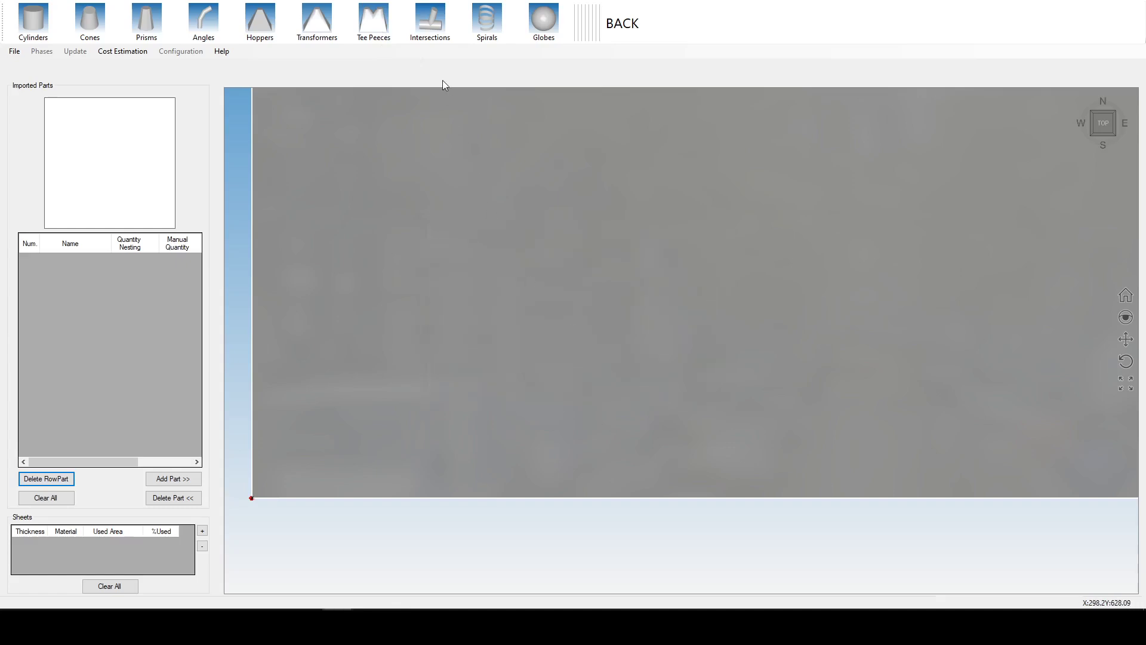
# - Preview the intersection types from Cyl.-Cyl. Intersect. to Cyl. Cone Parall. Inter. without creating a part
pyautogui.click(435, 27)
pyautogui.click(452, 267)
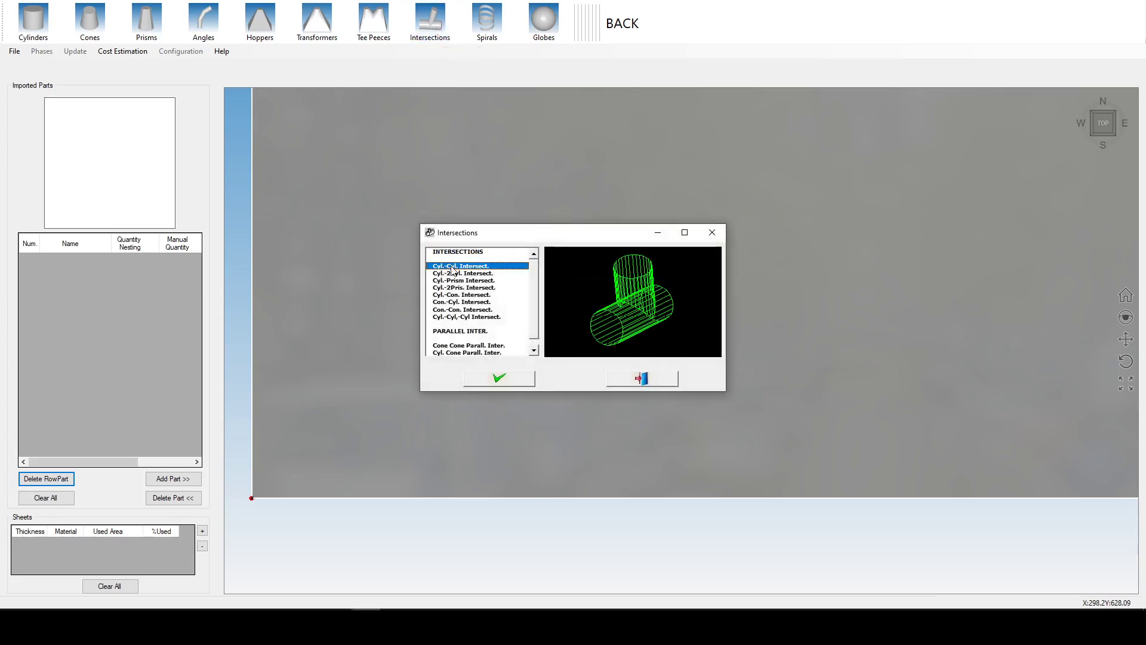
pyautogui.click(456, 274)
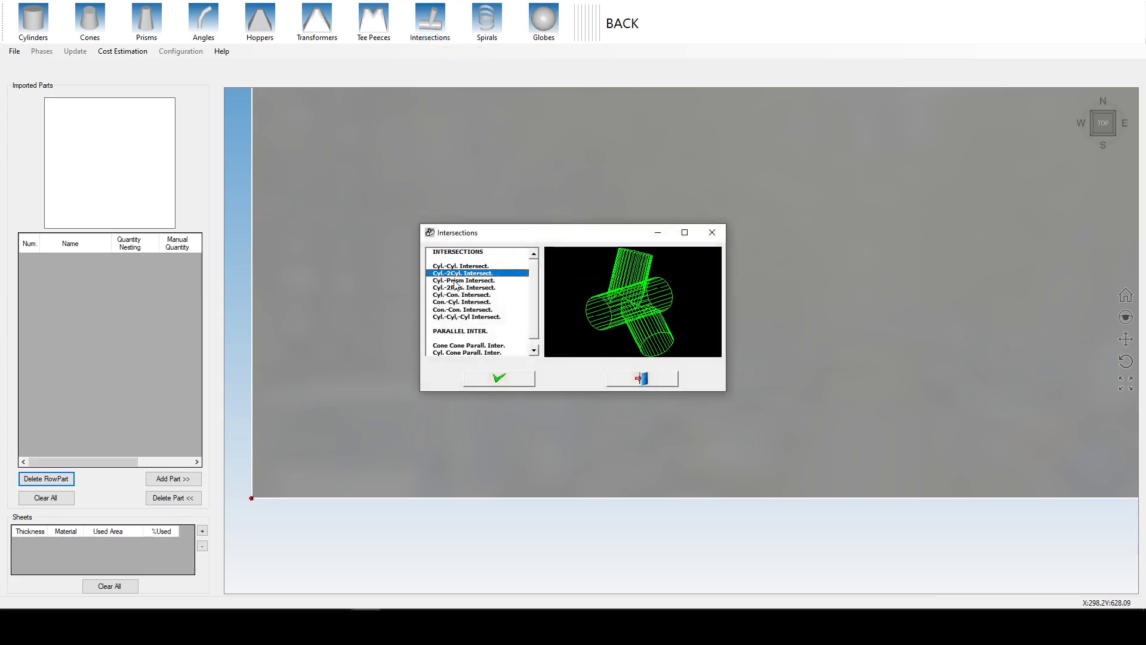
pyautogui.click(455, 281)
pyautogui.click(456, 288)
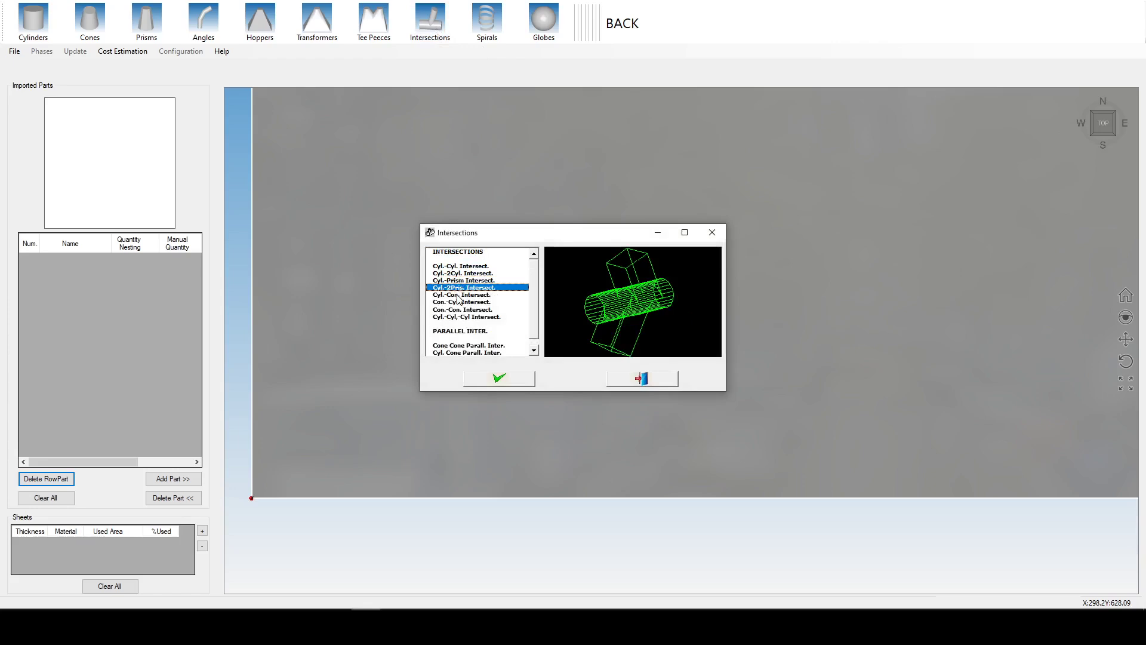
pyautogui.click(458, 295)
pyautogui.click(459, 302)
pyautogui.click(462, 310)
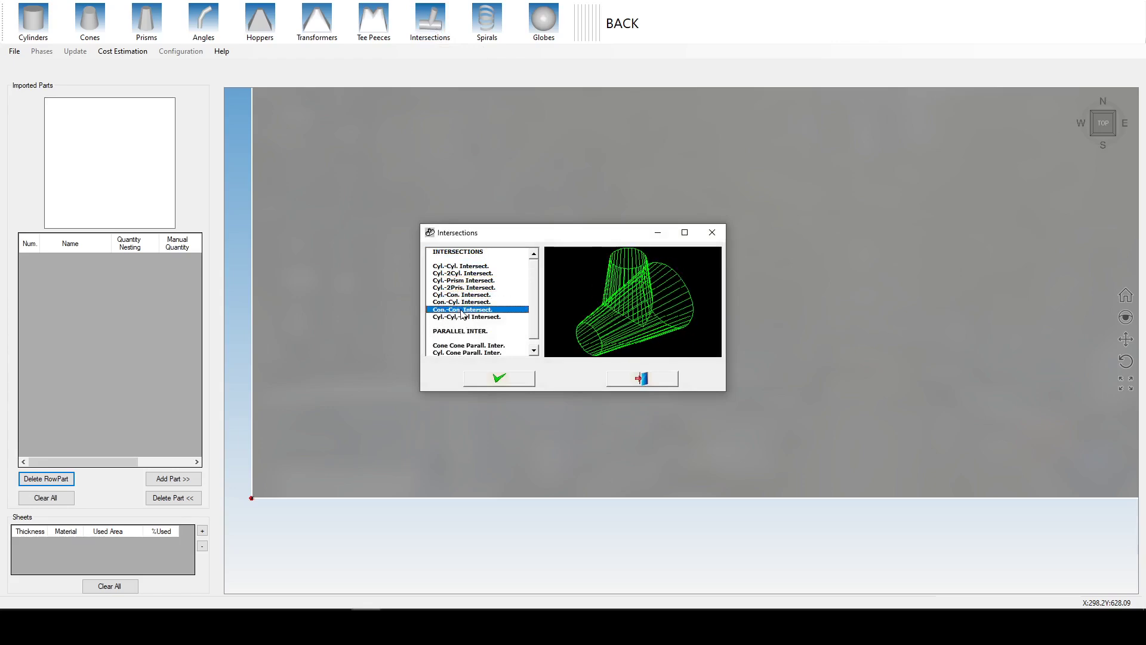
pyautogui.click(465, 317)
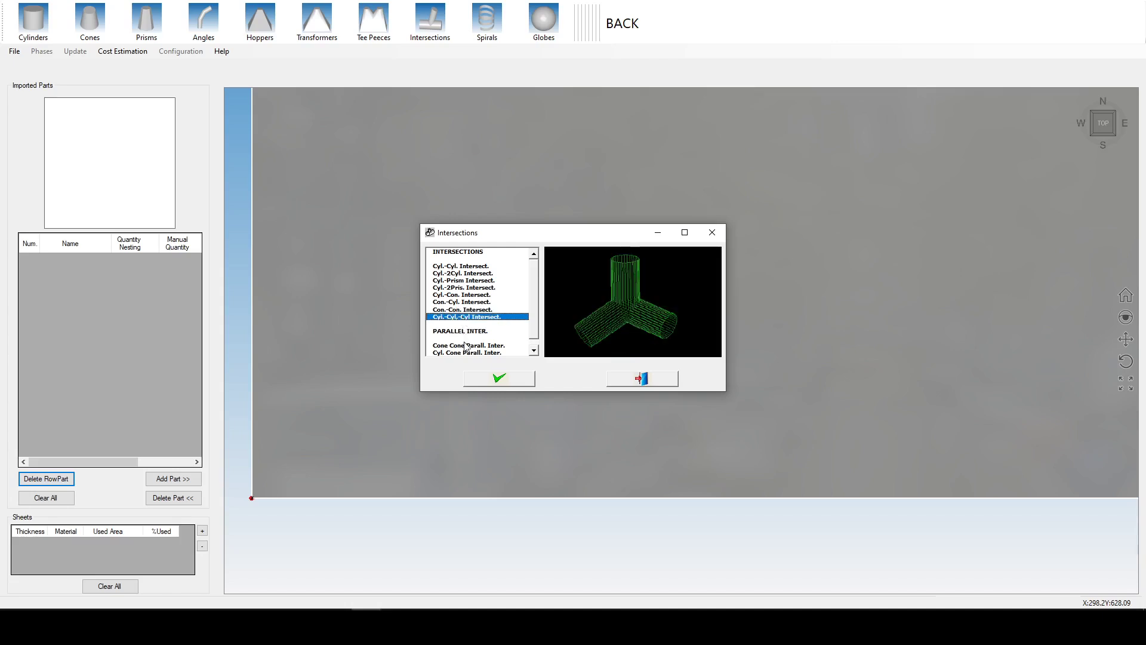
pyautogui.click(466, 346)
pyautogui.click(468, 354)
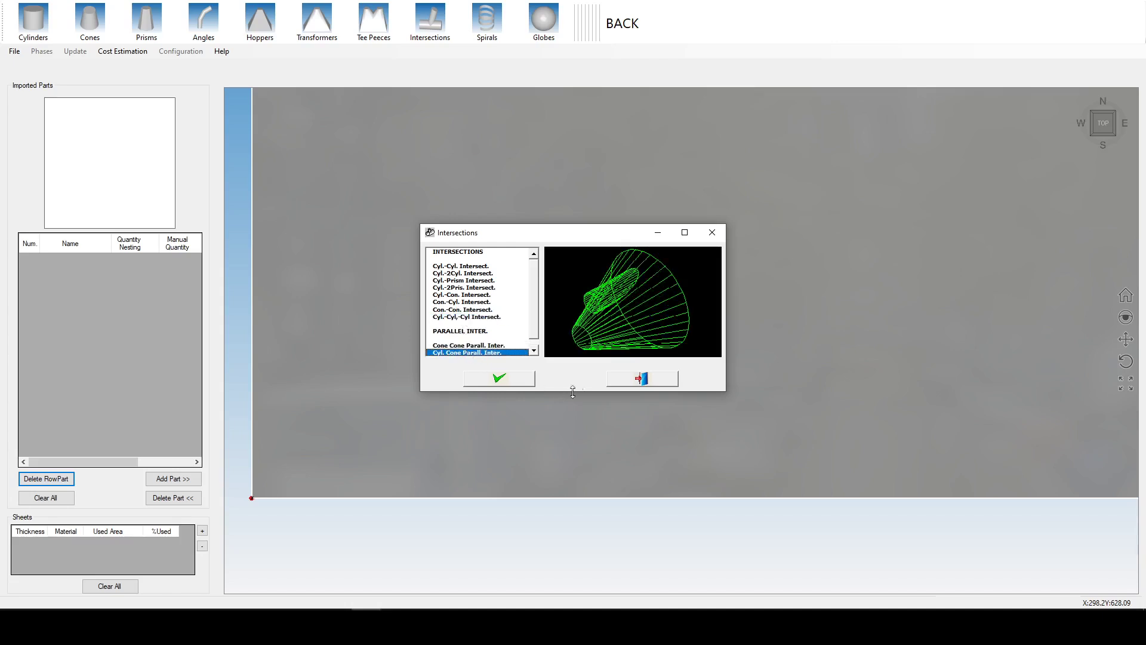
pyautogui.click(627, 382)
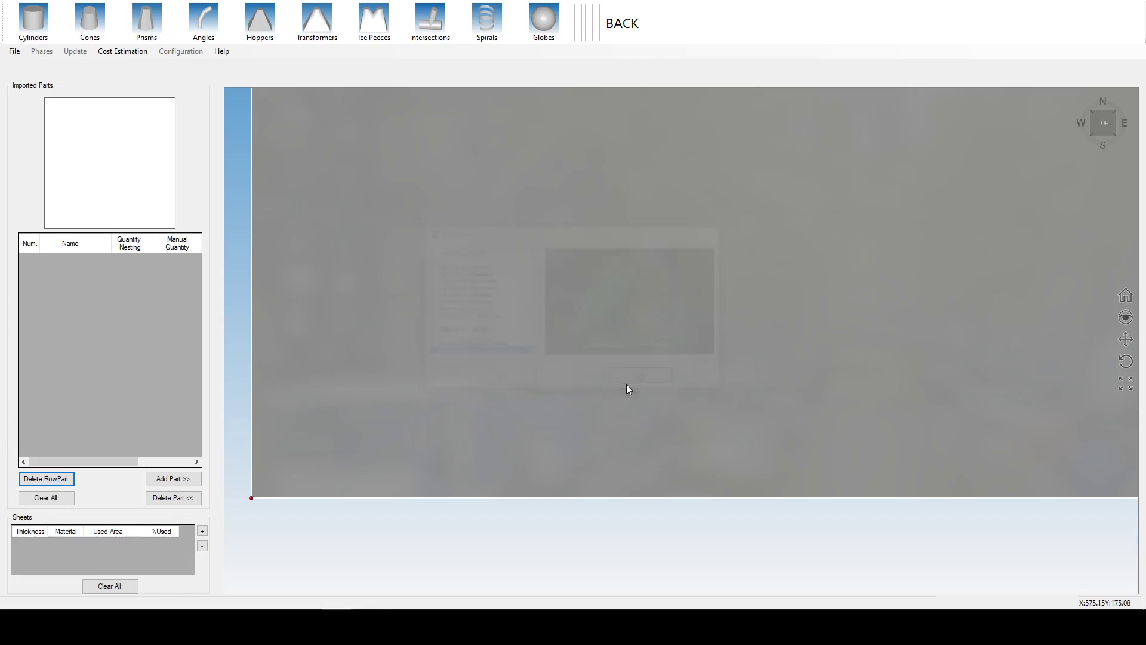
# - Review the parameters for spirals and the options for globes without creating a part
pyautogui.click(484, 33)
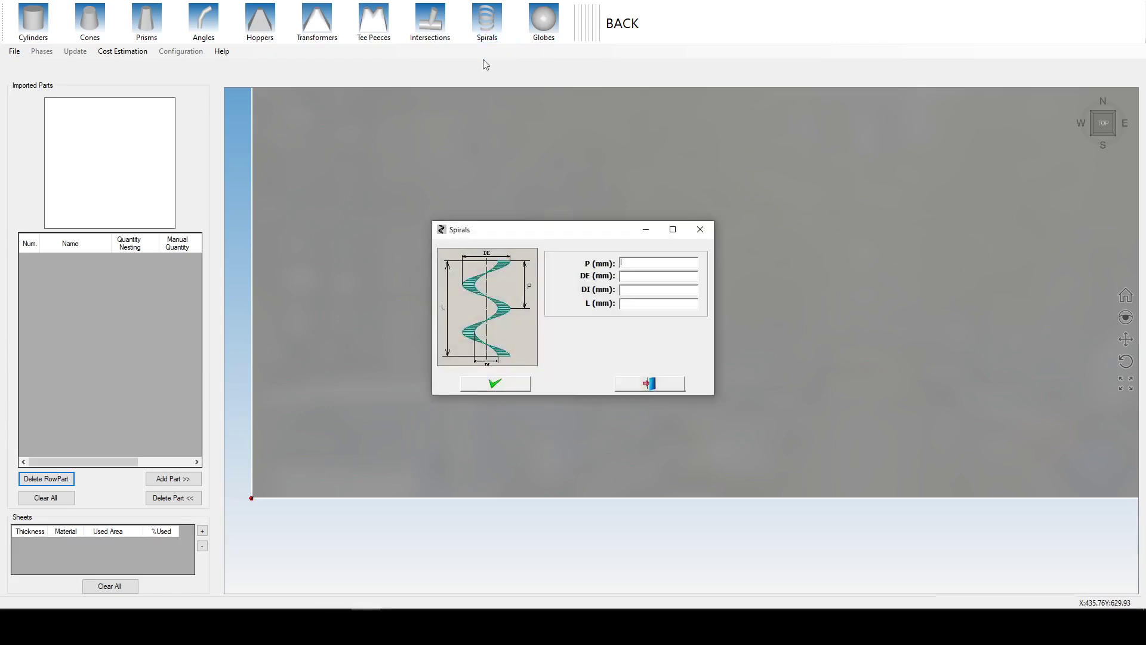
pyautogui.click(623, 384)
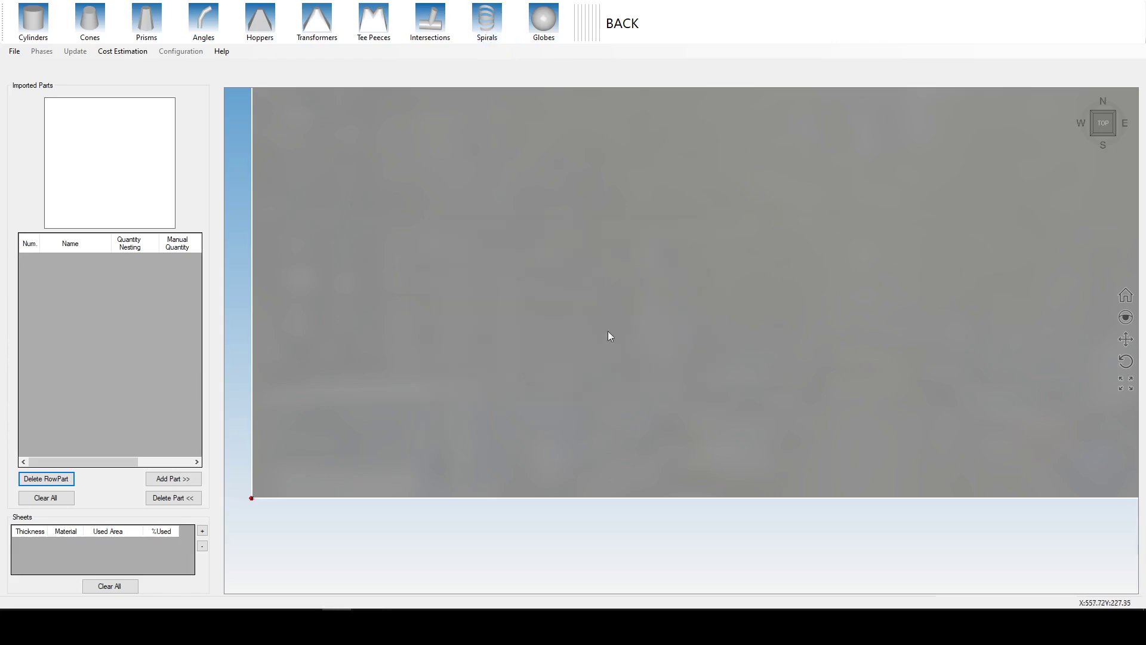
pyautogui.click(553, 43)
pyautogui.click(632, 377)
# - Create a Cyl.-2Cyl. intersection: H1=120, L1=100, R1=30, Beta1=45, H2=120, L2=150, R2=20, Beta2=45, L=400, R=60, Alfa=180, Alfa1, Alfa2, Y1 and Y2=0, 36 divisions
pyautogui.click(442, 37)
pyautogui.click(477, 273)
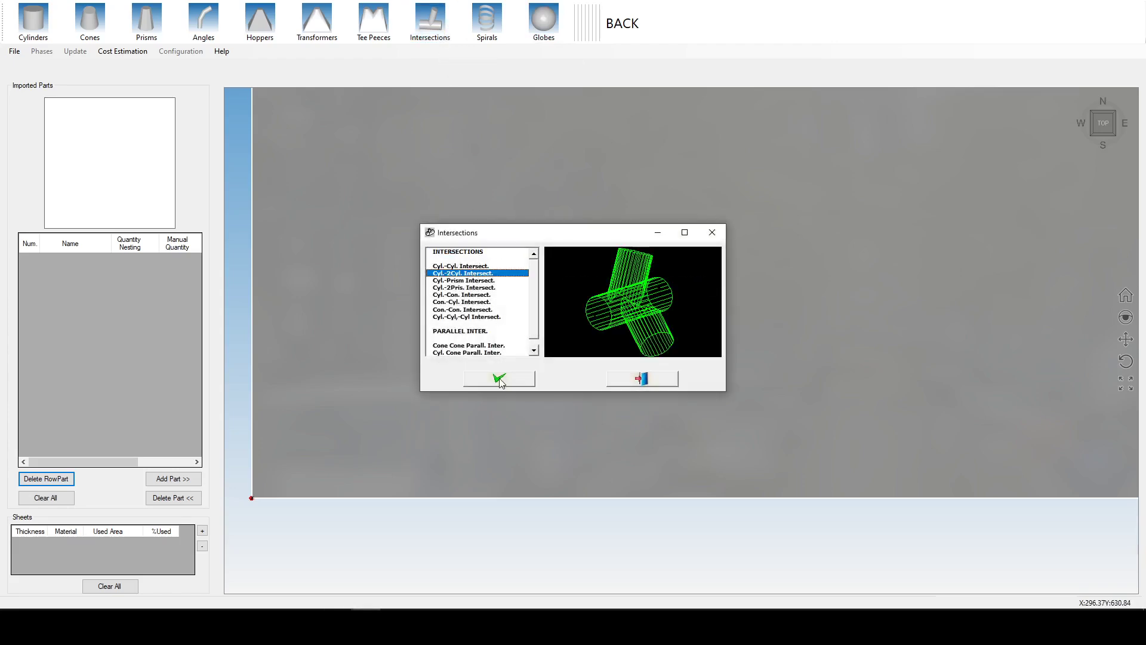
pyautogui.click(499, 381)
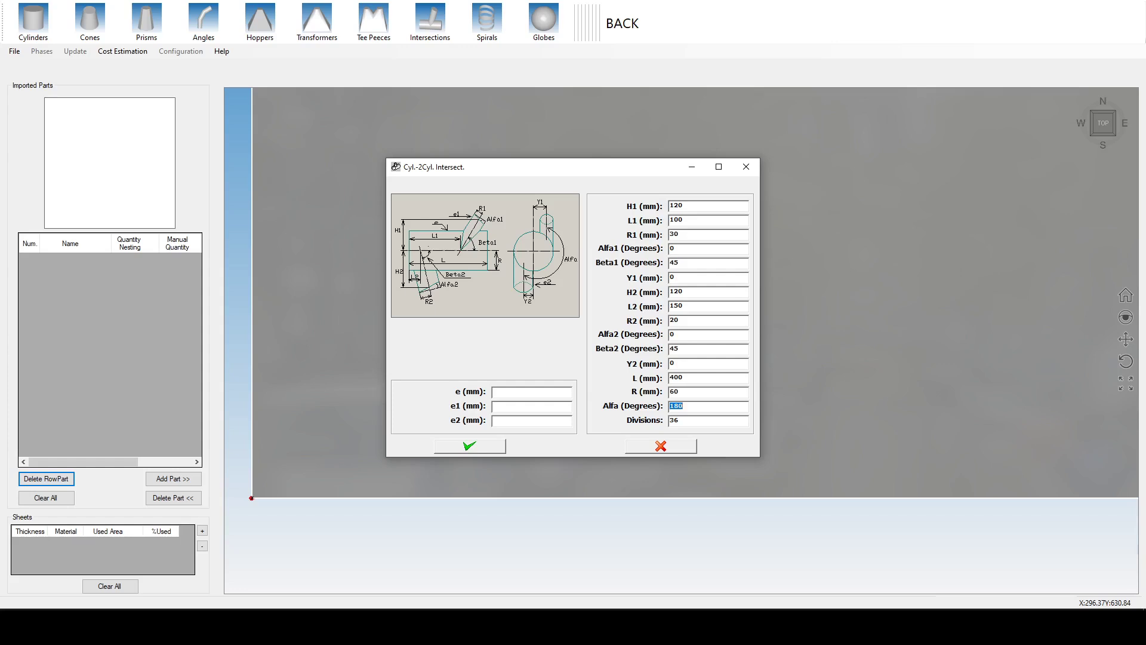
pyautogui.press('Tab')
pyautogui.click(485, 447)
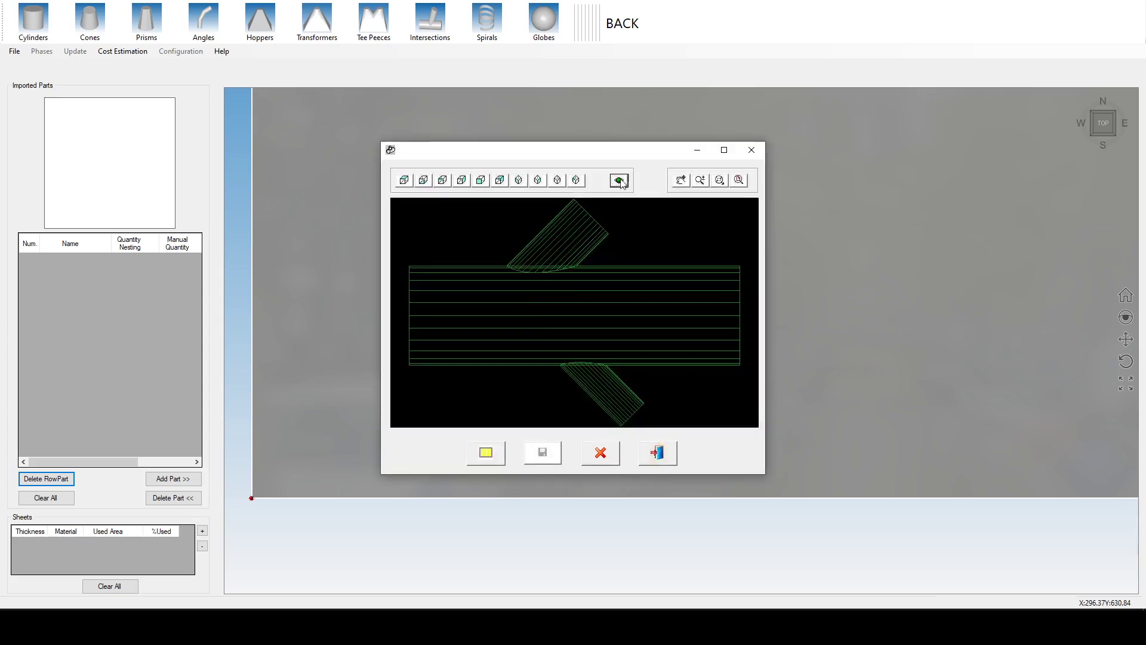
# - Unfold the intersection into flat patterns and place the first two parts apart from each other in the drawing area
pyautogui.moveTo(496, 270); pyautogui.dragTo(585, 288)
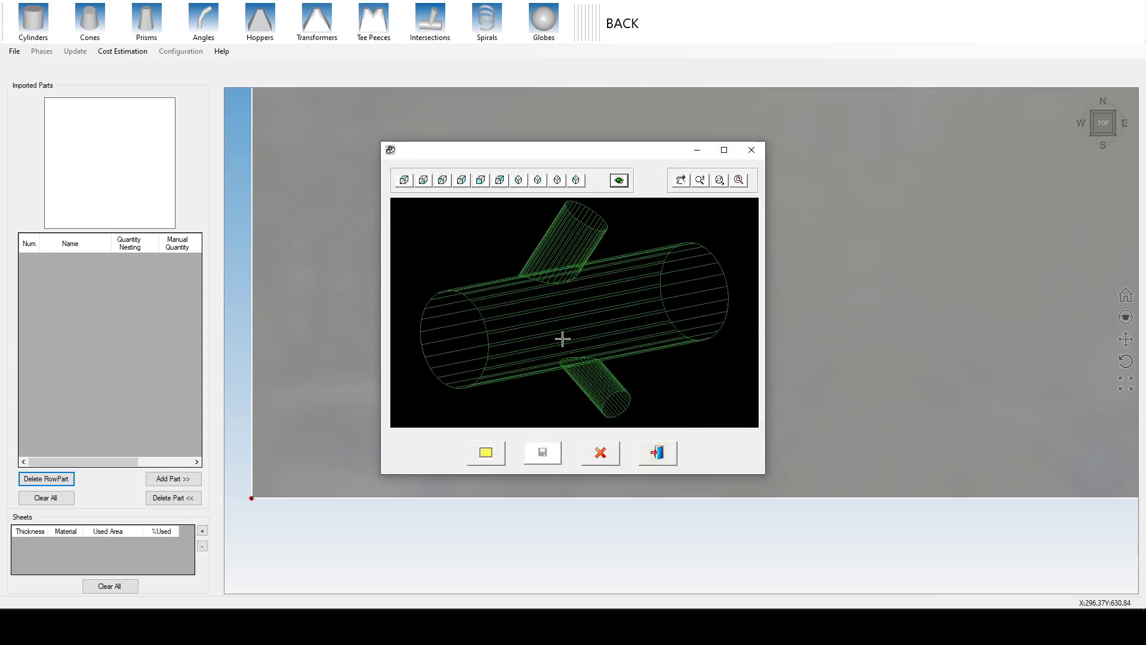
pyautogui.click(488, 453)
pyautogui.click(607, 347)
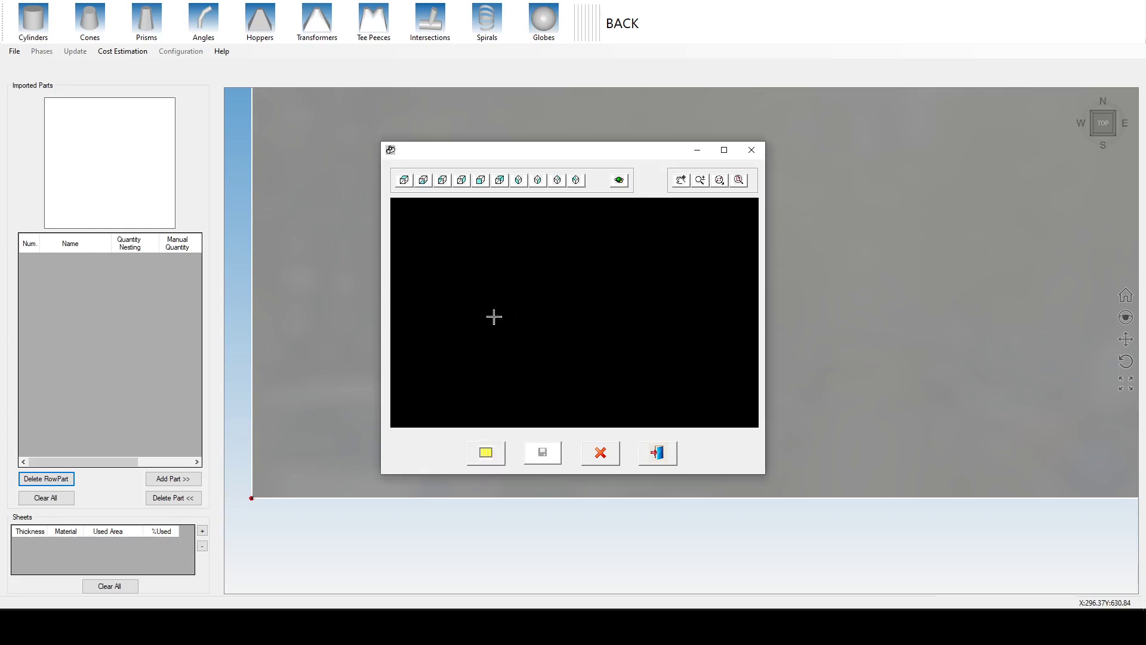
pyautogui.click(450, 283)
pyautogui.click(604, 344)
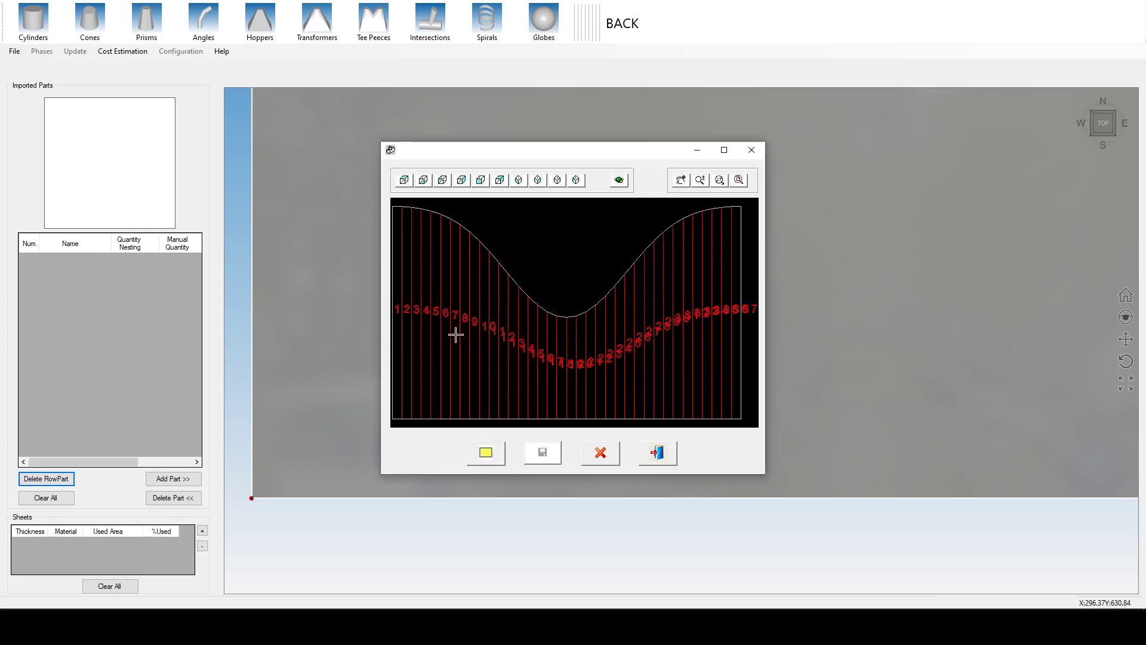
pyautogui.scroll(-4, 421, 345)
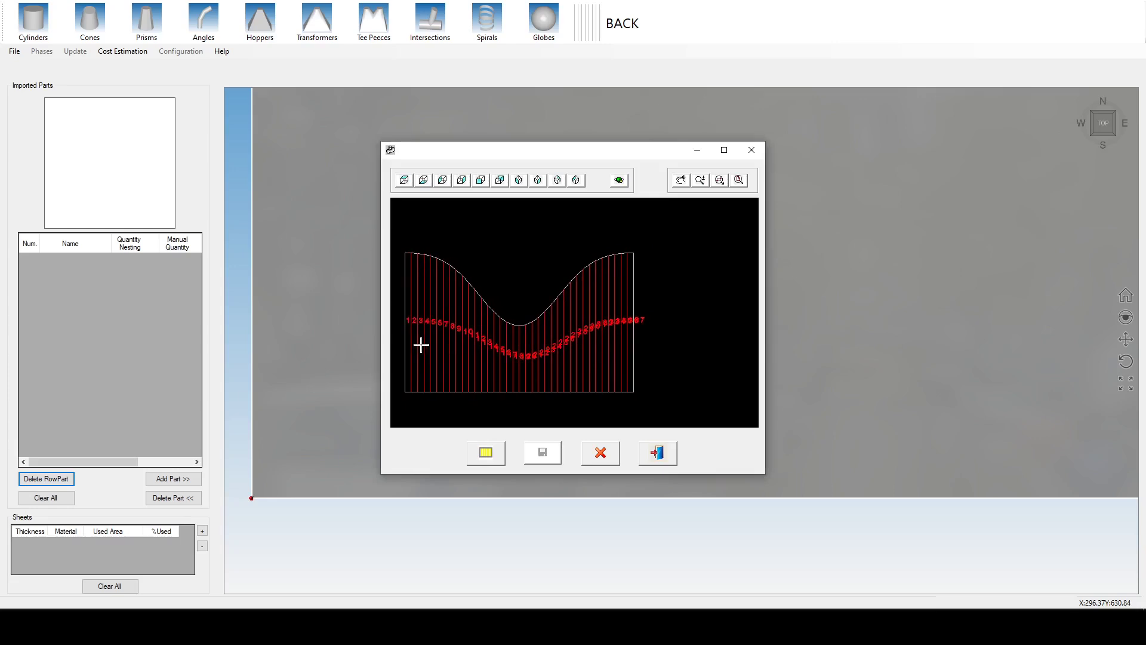
pyautogui.click(668, 237)
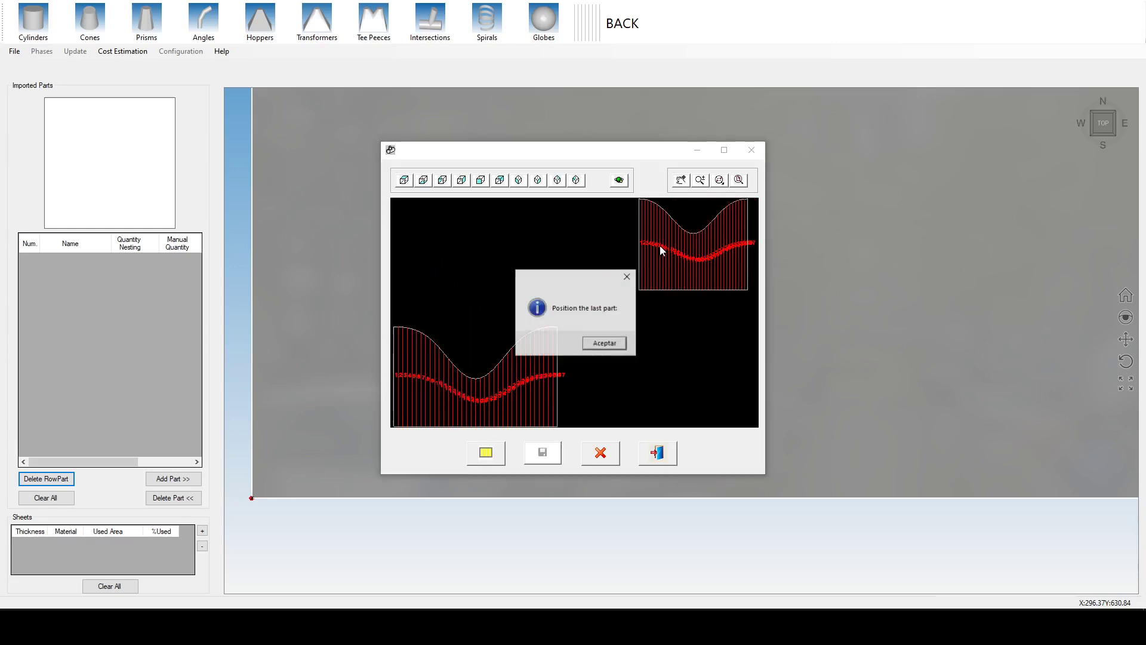
# - Place the last flat pattern, the main cylinder with its two openings, clear of the other two parts
pyautogui.click(604, 343)
pyautogui.scroll(-4, 476, 294)
pyautogui.scroll(-4, 459, 297)
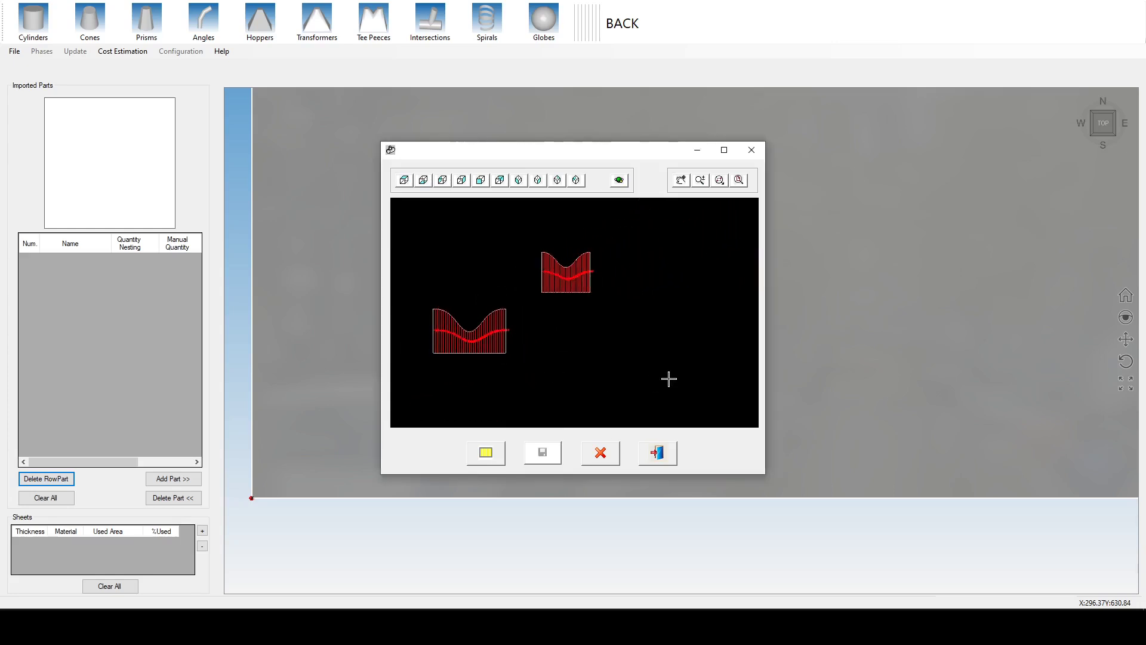
pyautogui.click(686, 366)
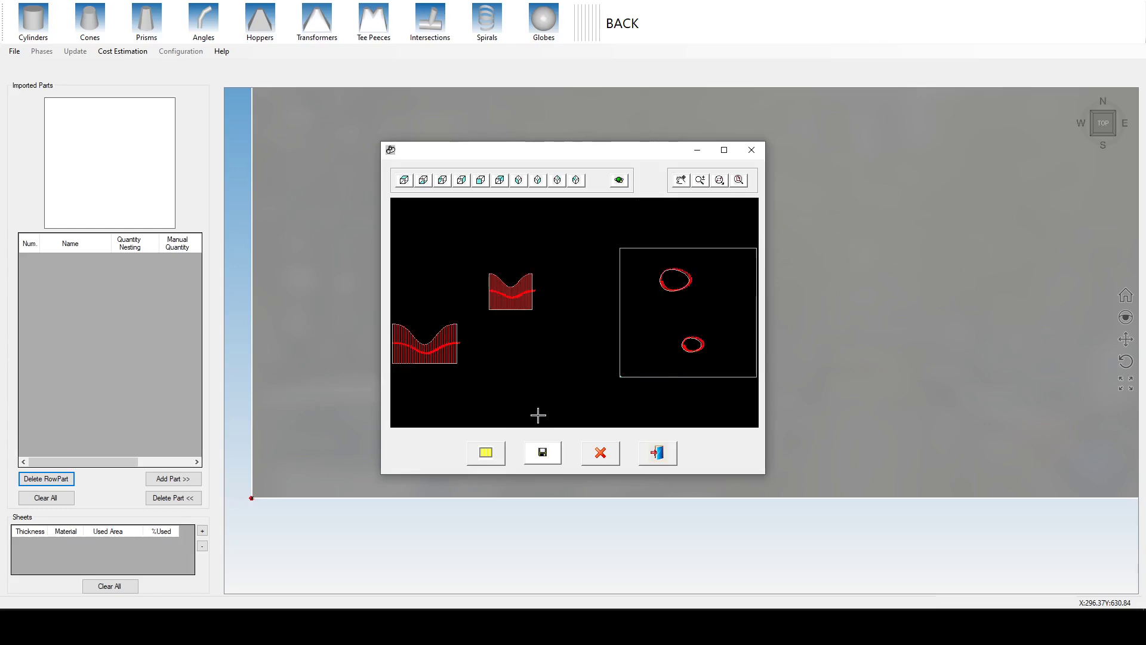
# - Save the flat patterns over the existing Intersection.dxf on the desktop and return to the main nesting workspace
pyautogui.click(544, 454)
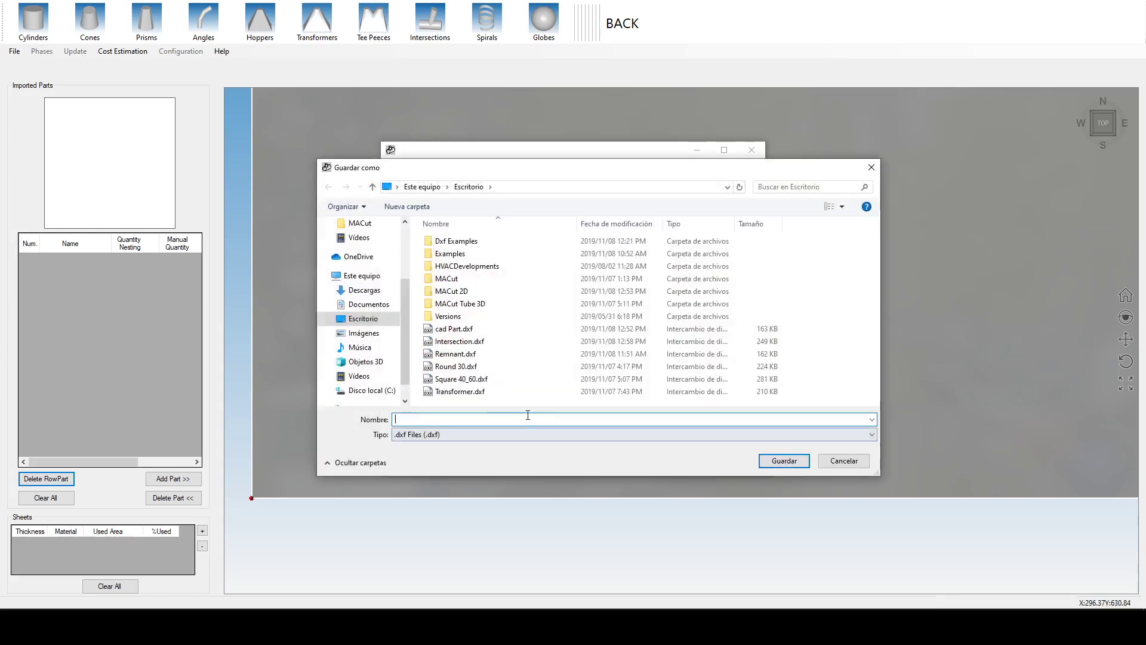
pyautogui.click(471, 342)
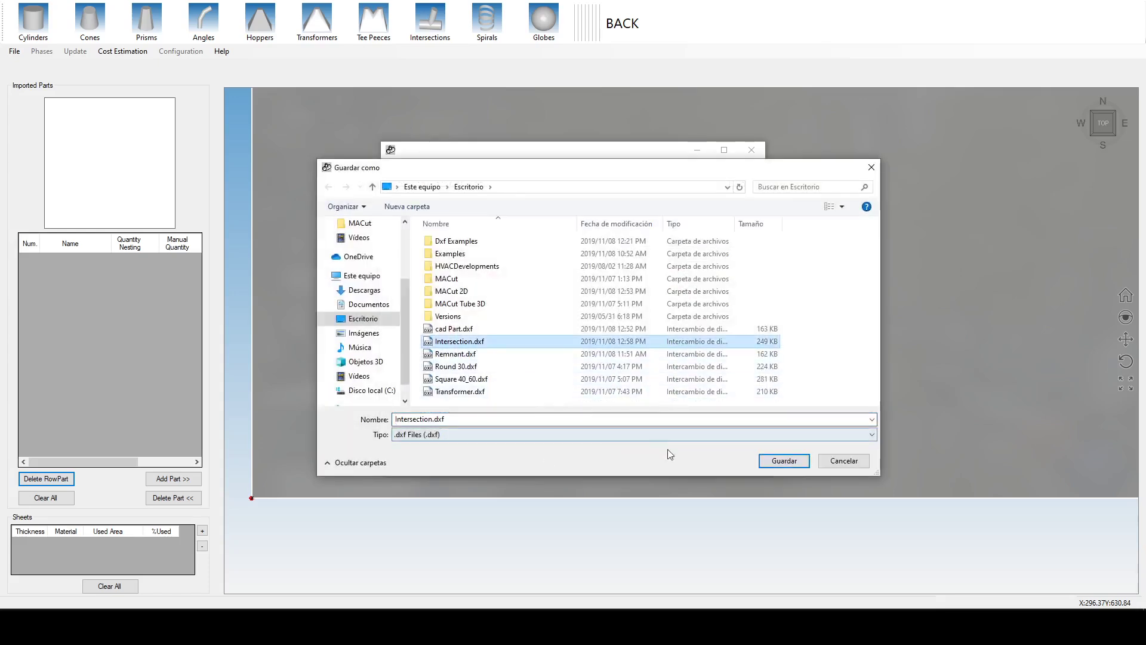
pyautogui.click(794, 461)
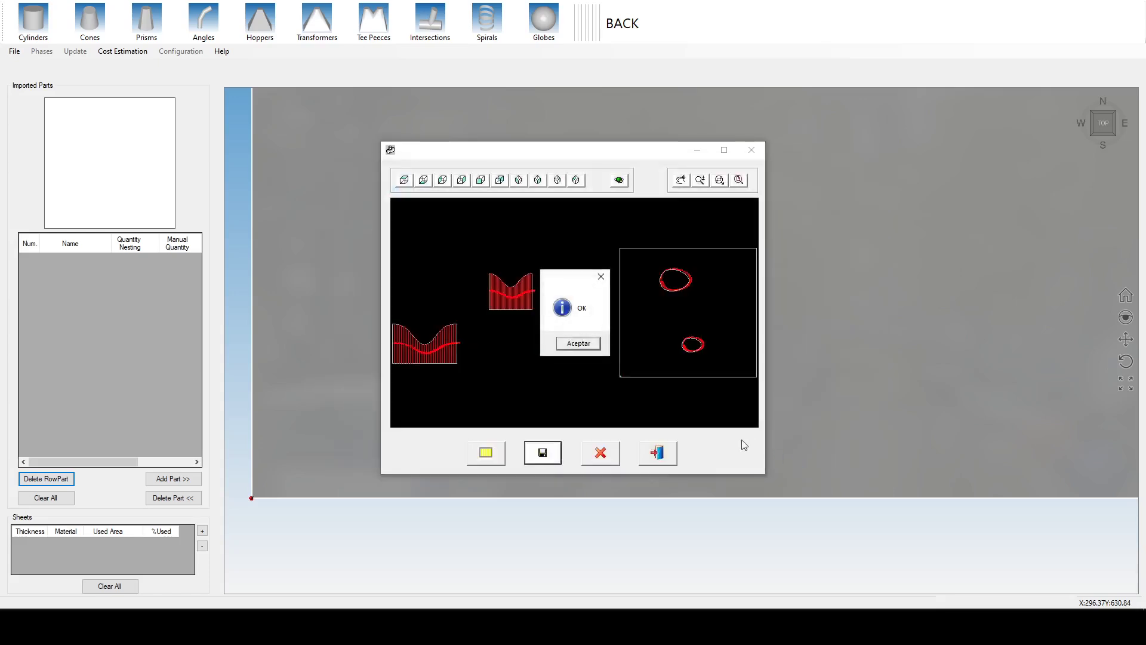
pyautogui.click(578, 344)
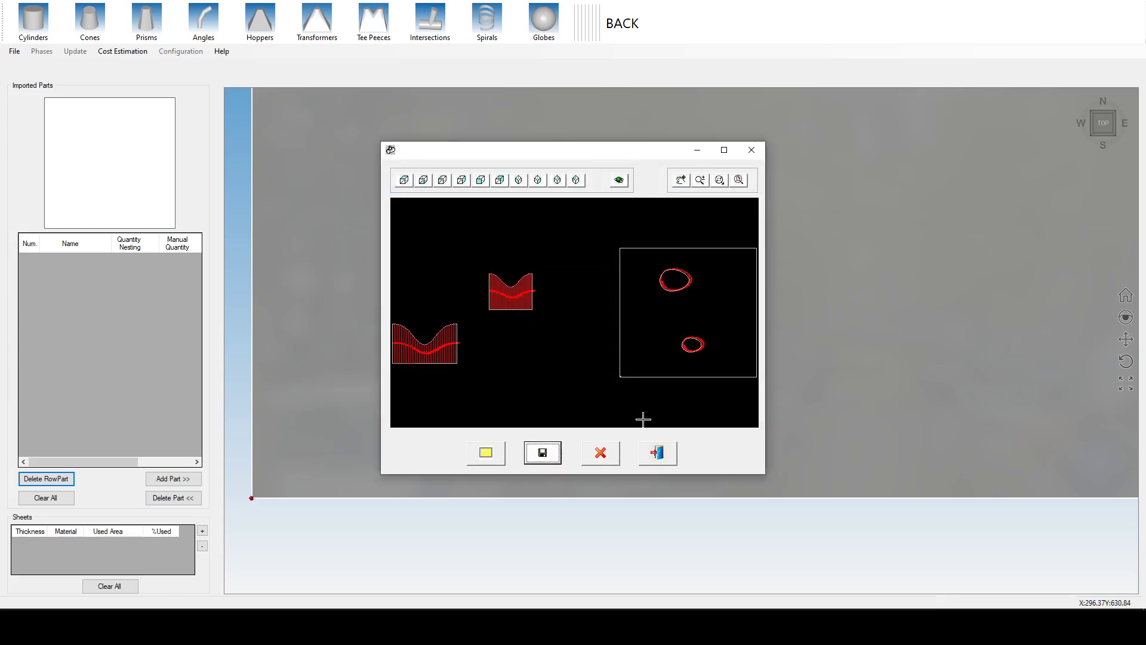
pyautogui.click(657, 453)
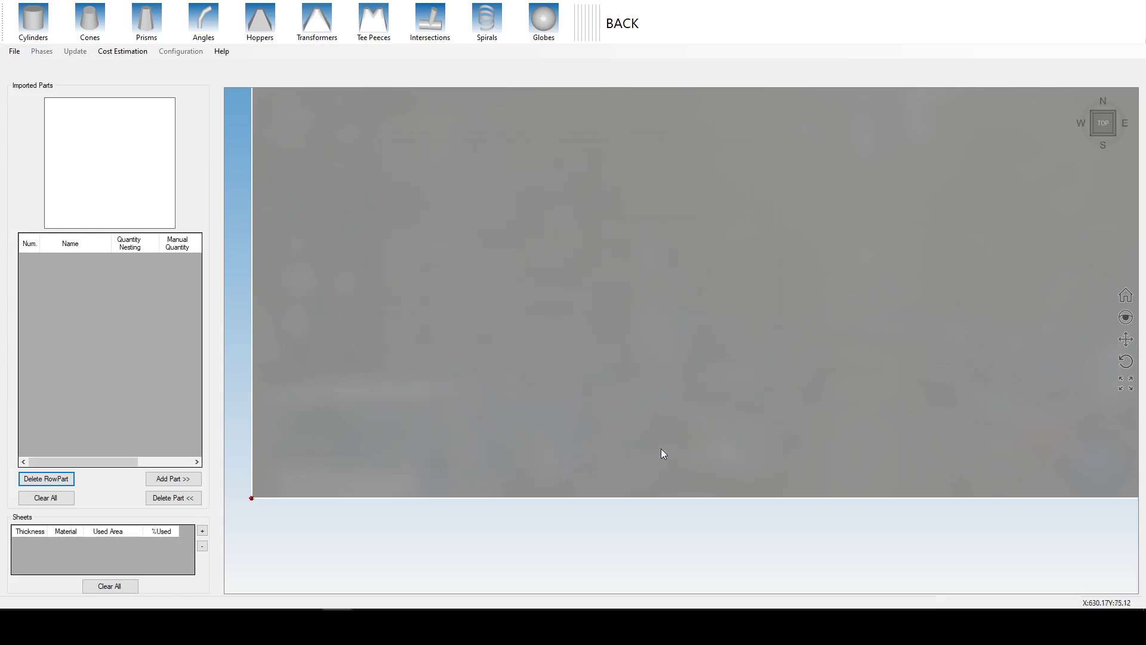
pyautogui.click(619, 27)
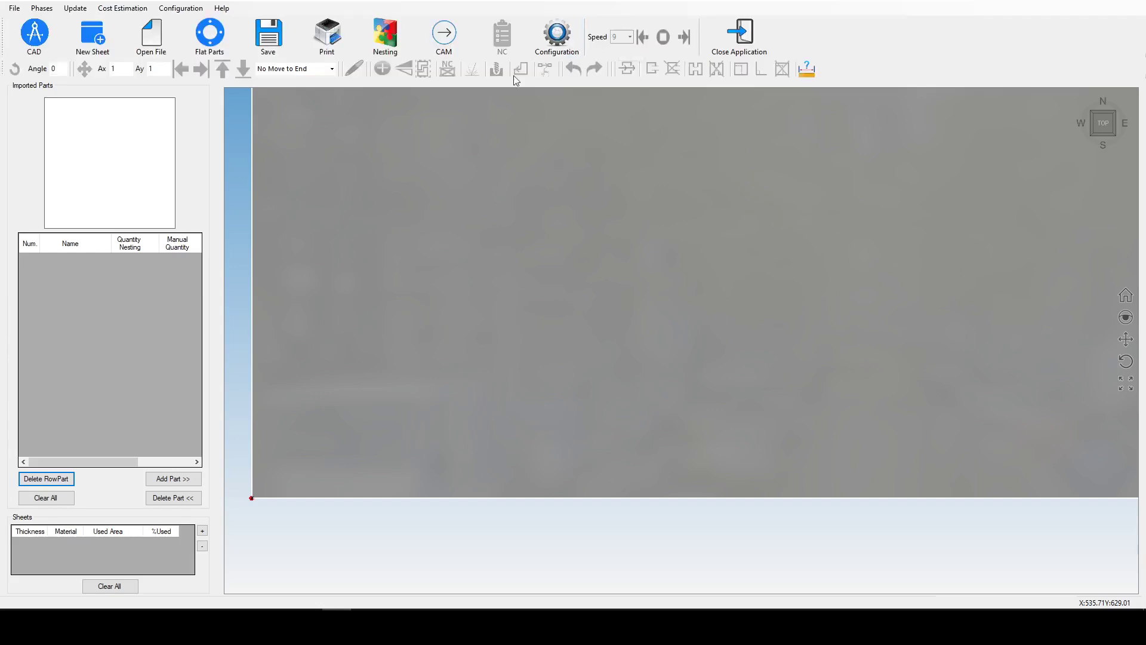
# - Import Intersection.dxf from the desktop with a nesting quantity of 1
pyautogui.click(151, 37)
pyautogui.moveTo(633, 221); pyautogui.dragTo(633, 307)
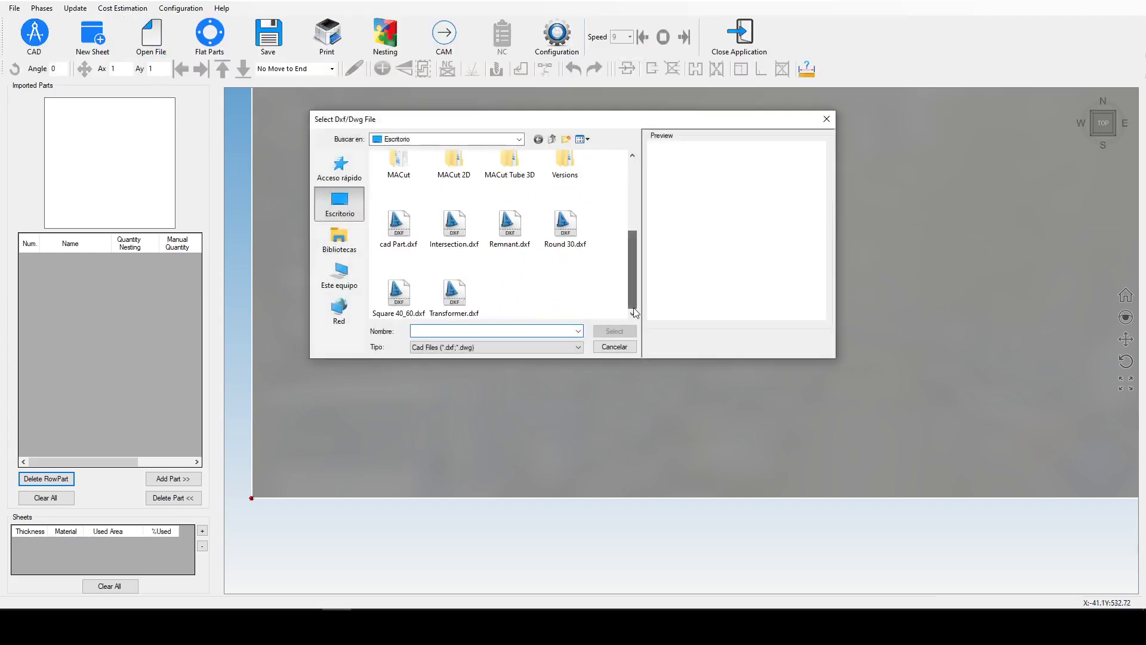
pyautogui.click(468, 253)
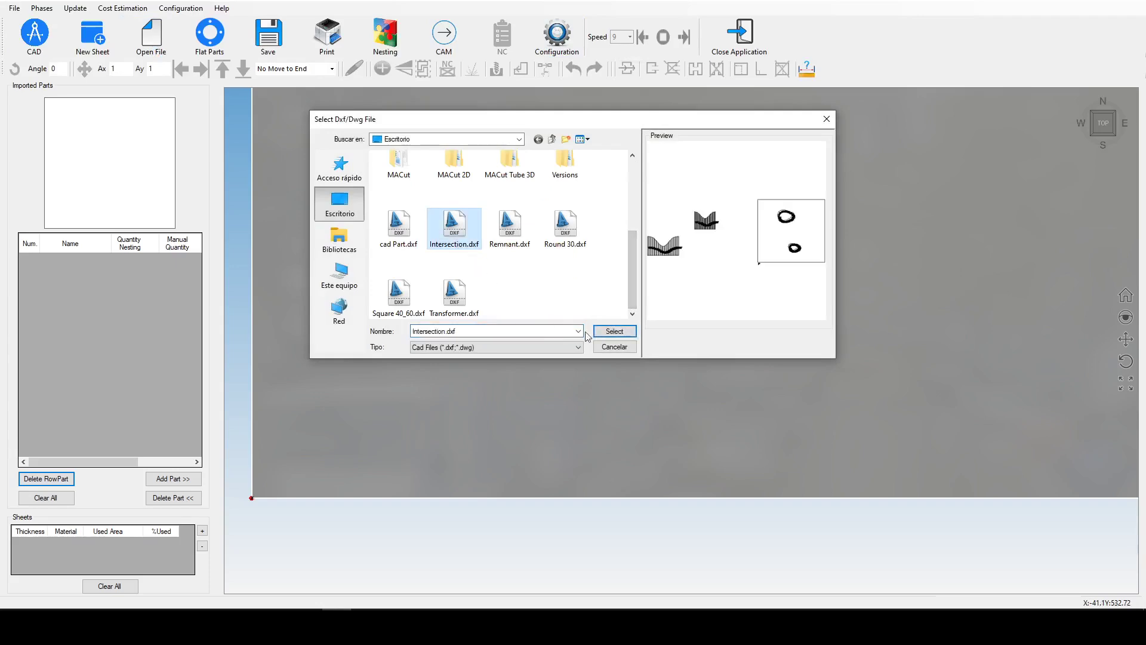
pyautogui.click(615, 331)
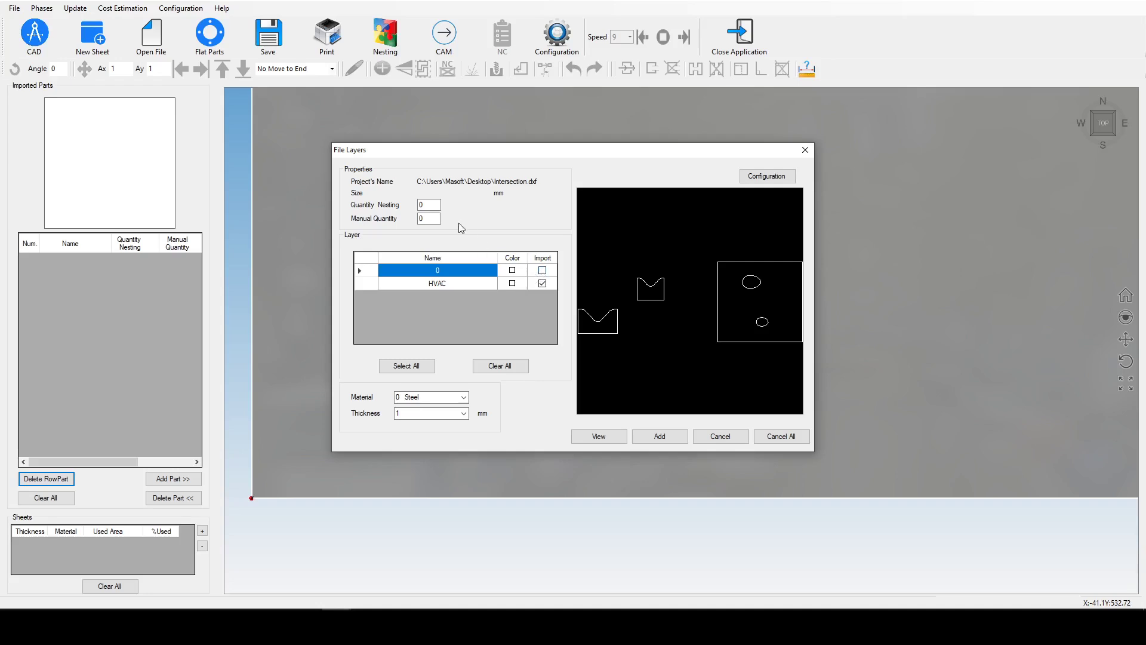
pyautogui.click(435, 205)
pyautogui.write('1')
pyautogui.click(660, 435)
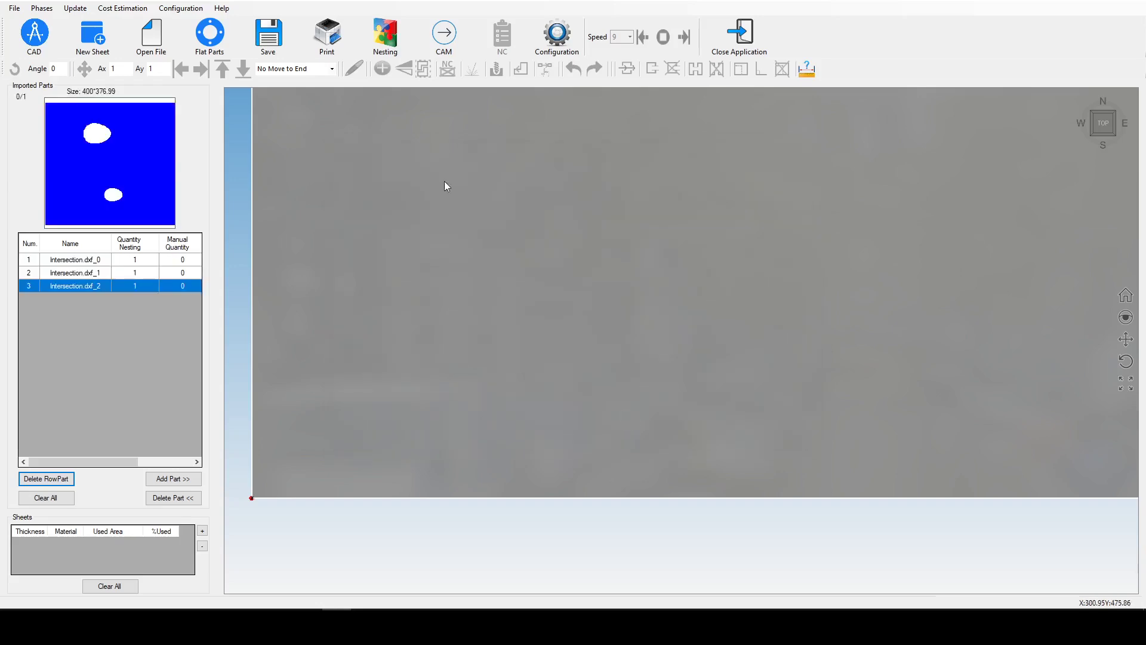
# - Check the imported parts, nest them on the sheet with a 90° rotation angle and accept the layout
pyautogui.click(178, 277)
pyautogui.press('Up')
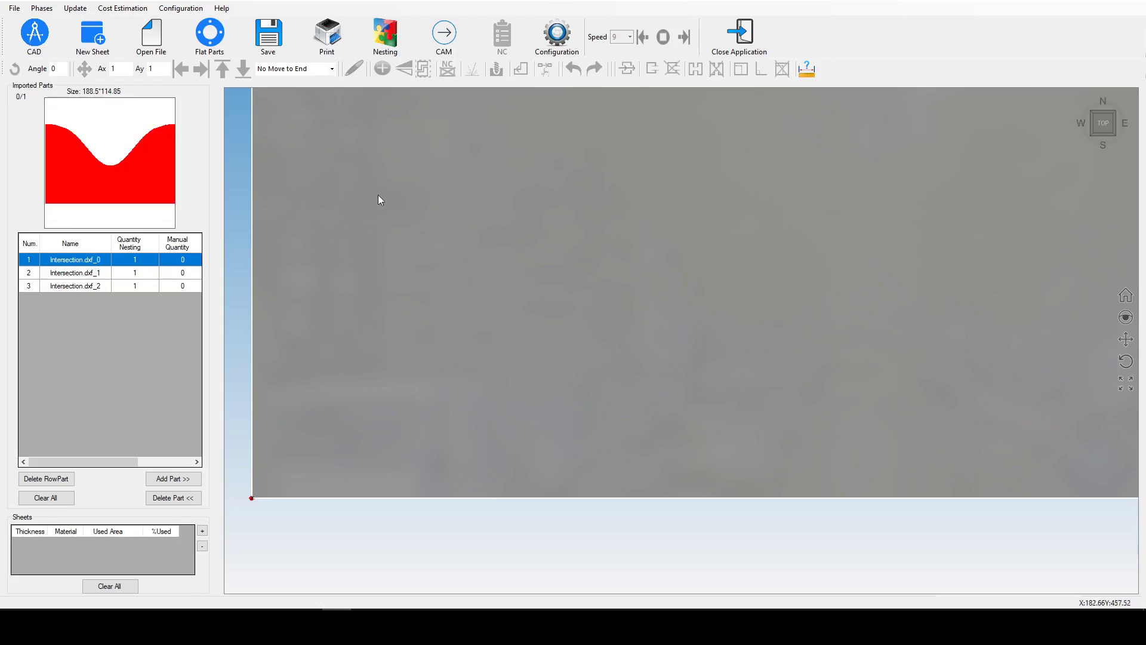
pyautogui.click(396, 52)
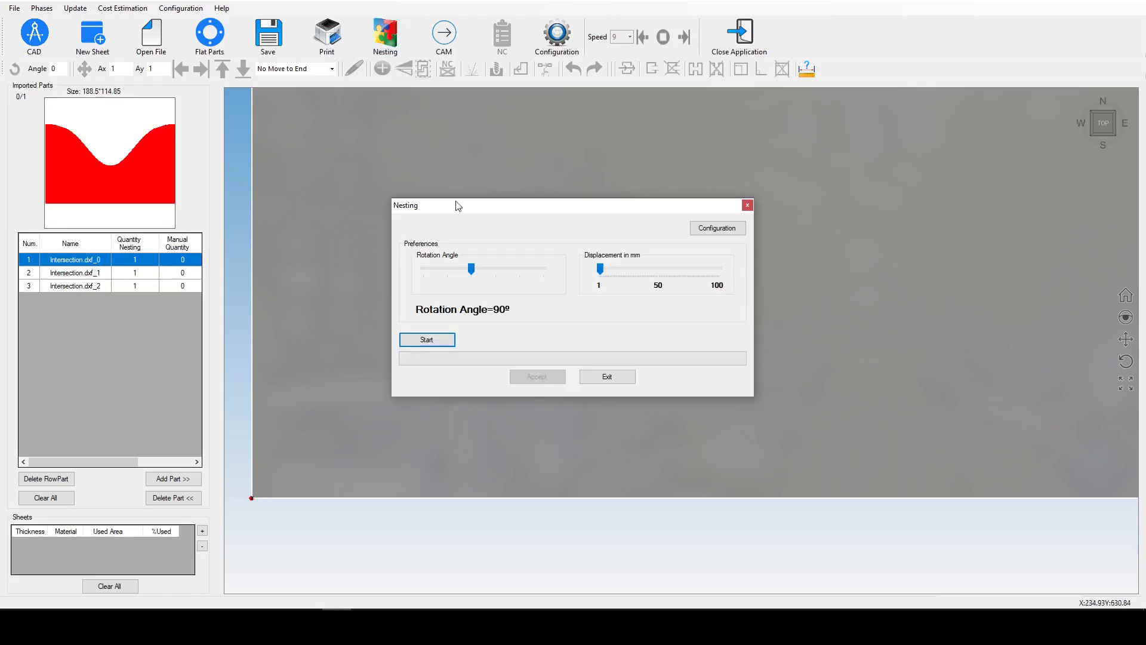
pyautogui.click(441, 341)
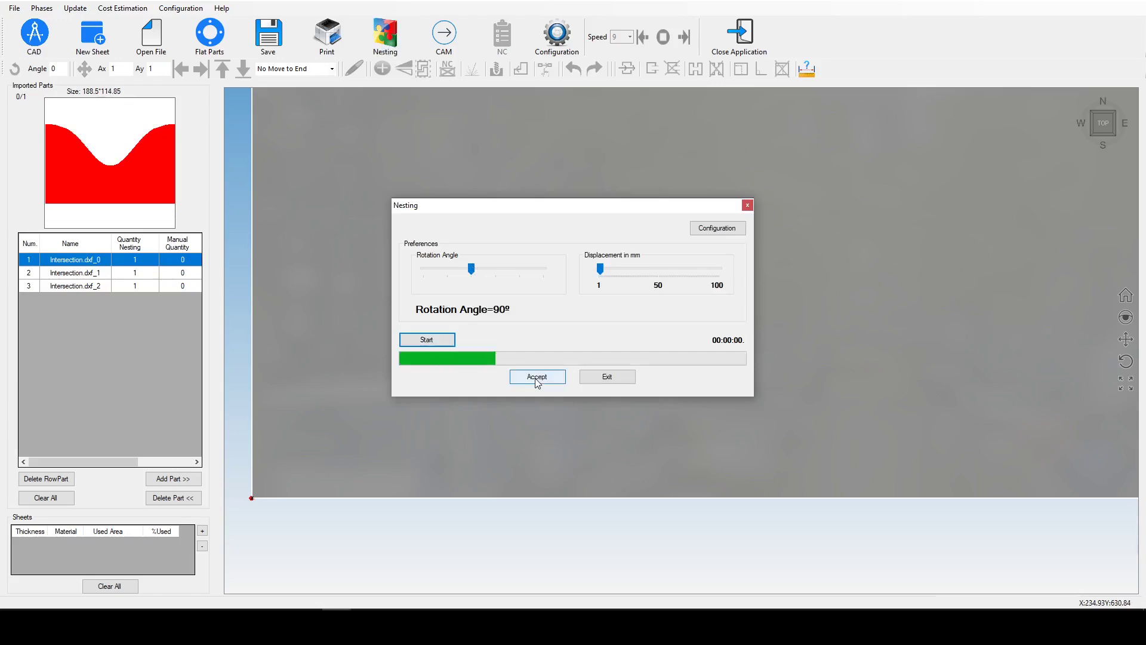
pyautogui.click(536, 377)
pyautogui.scroll(-3, 503, 296)
pyautogui.scroll(3, 393, 375)
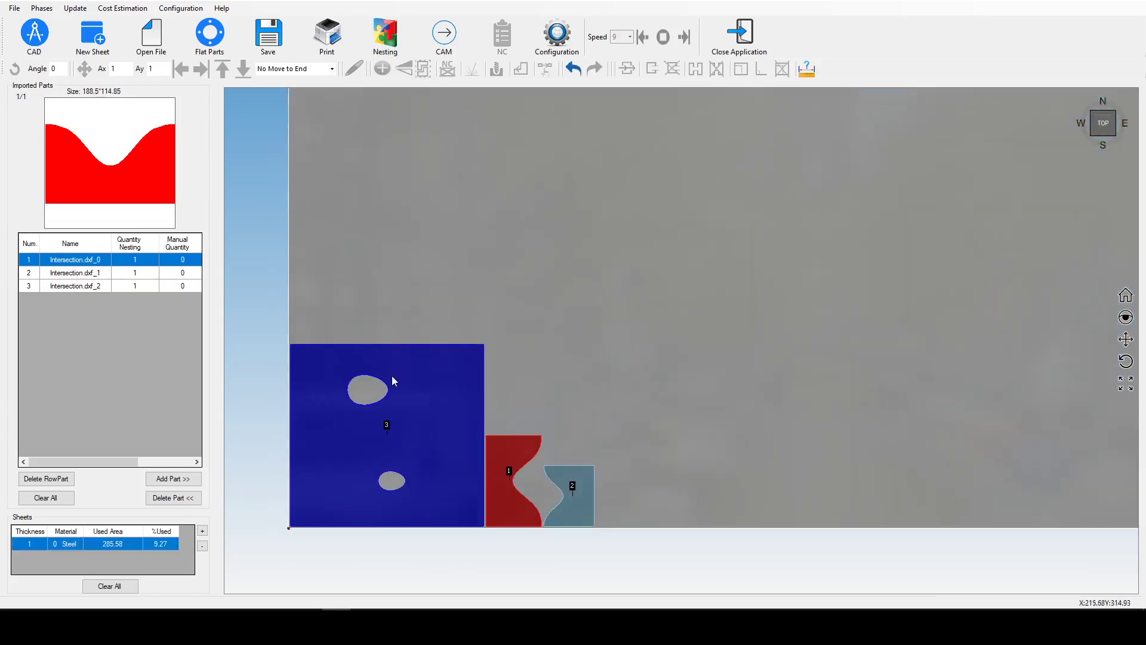
# - Generate the CAM cutting paths for the nested parts and produce the NC code
pyautogui.click(442, 49)
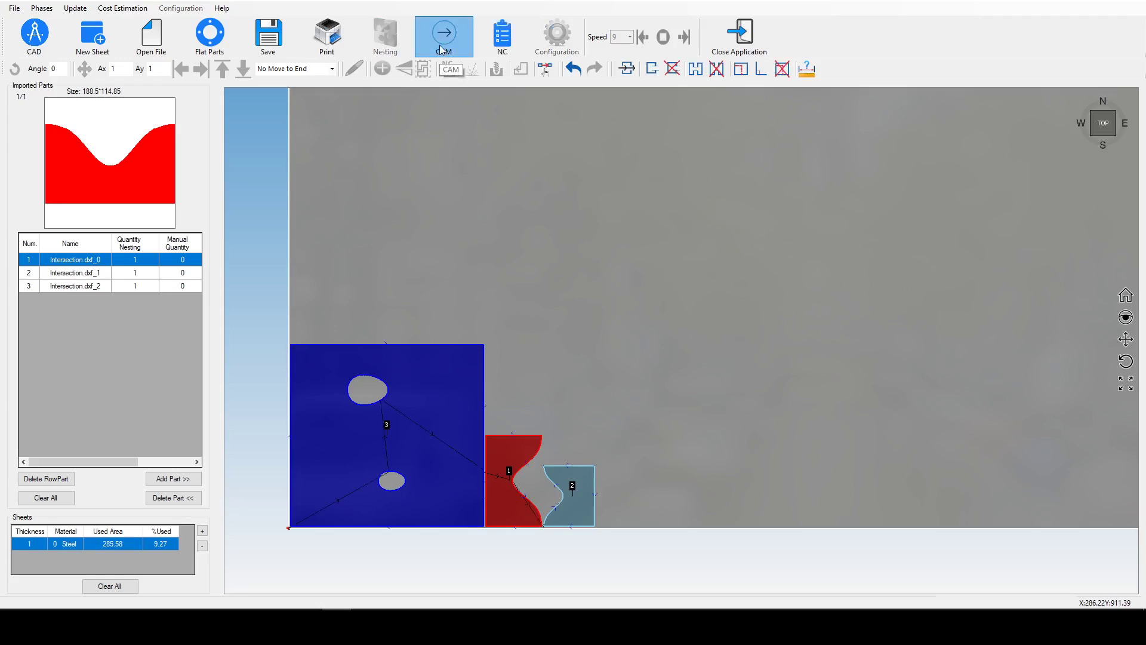
pyautogui.click(515, 53)
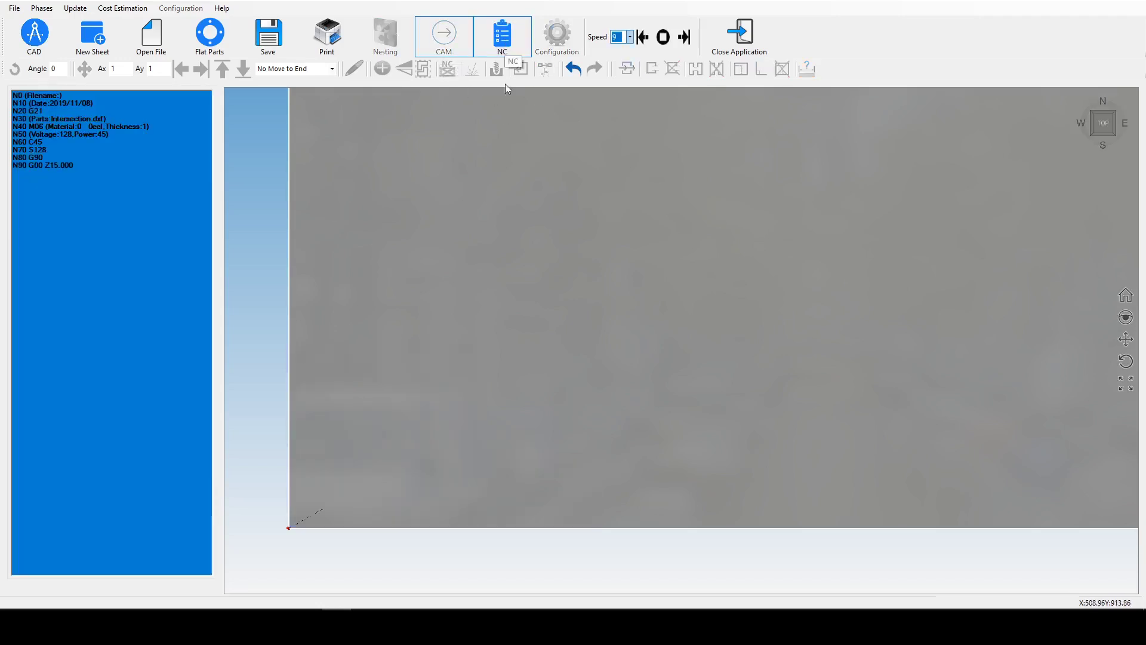
# - Examine the NC cutting simulation up close, following the lead-ins, holes and outer contours of all three parts
pyautogui.scroll(4, 385, 475)
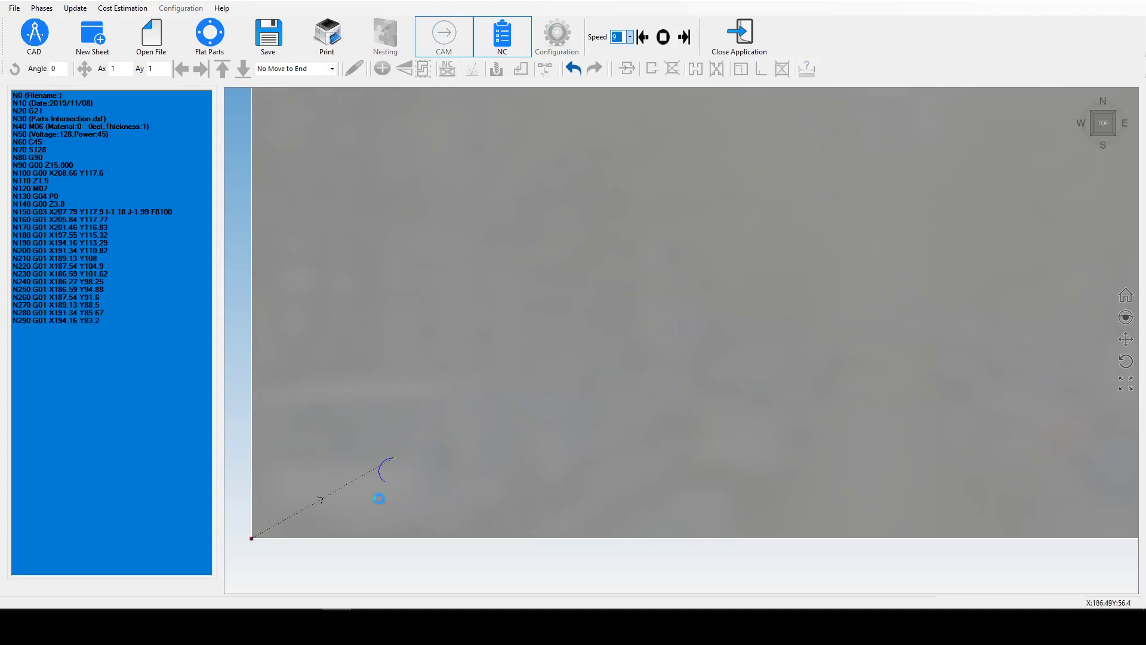
pyautogui.scroll(4, 402, 453)
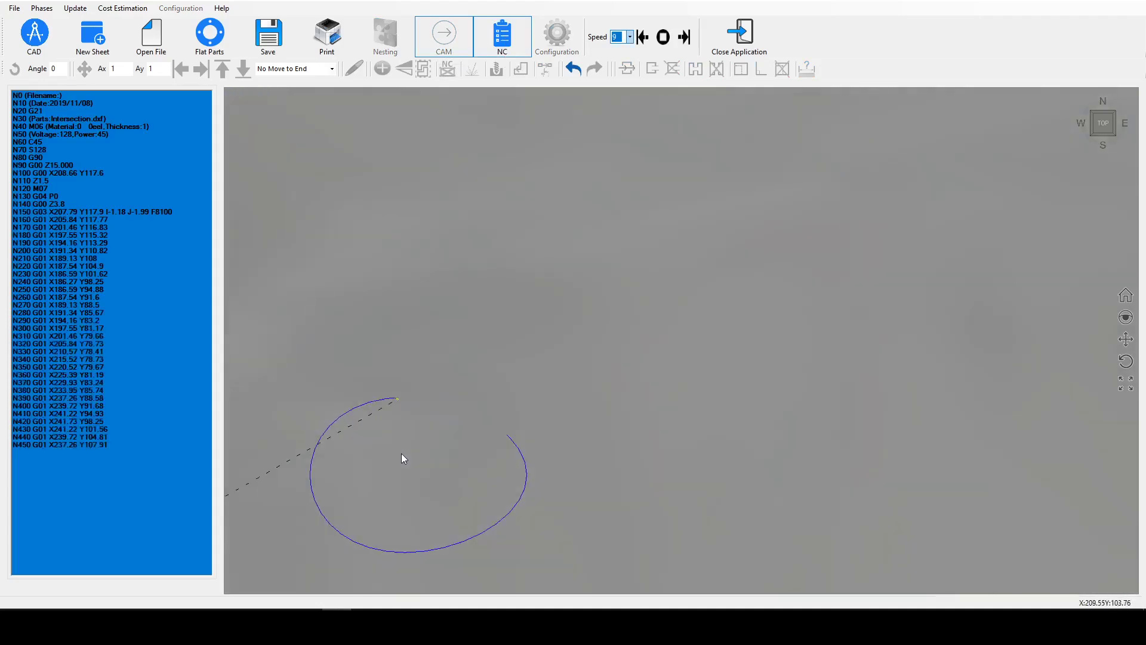
pyautogui.scroll(-5, 403, 446)
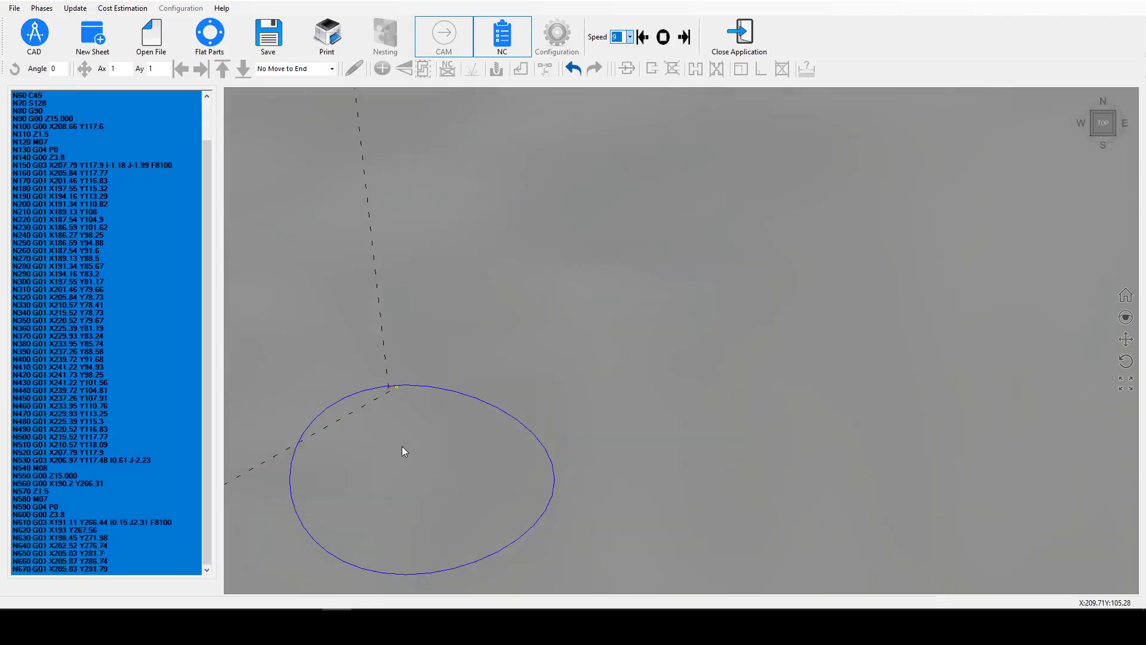
pyautogui.scroll(-3, 402, 446)
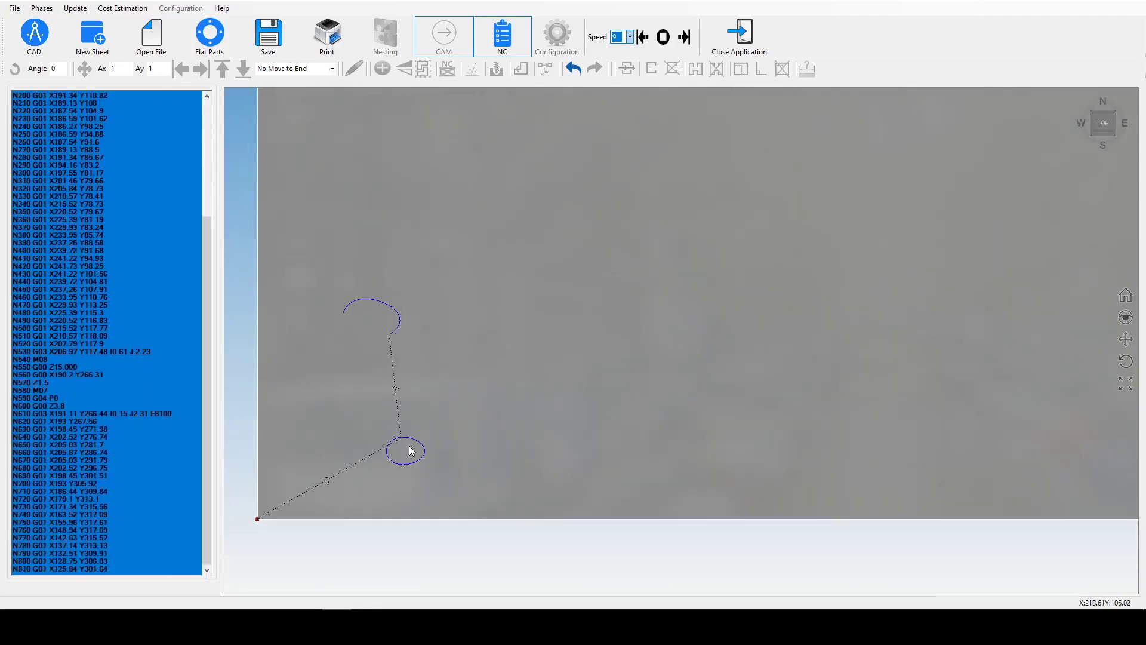
pyautogui.scroll(5, 373, 333)
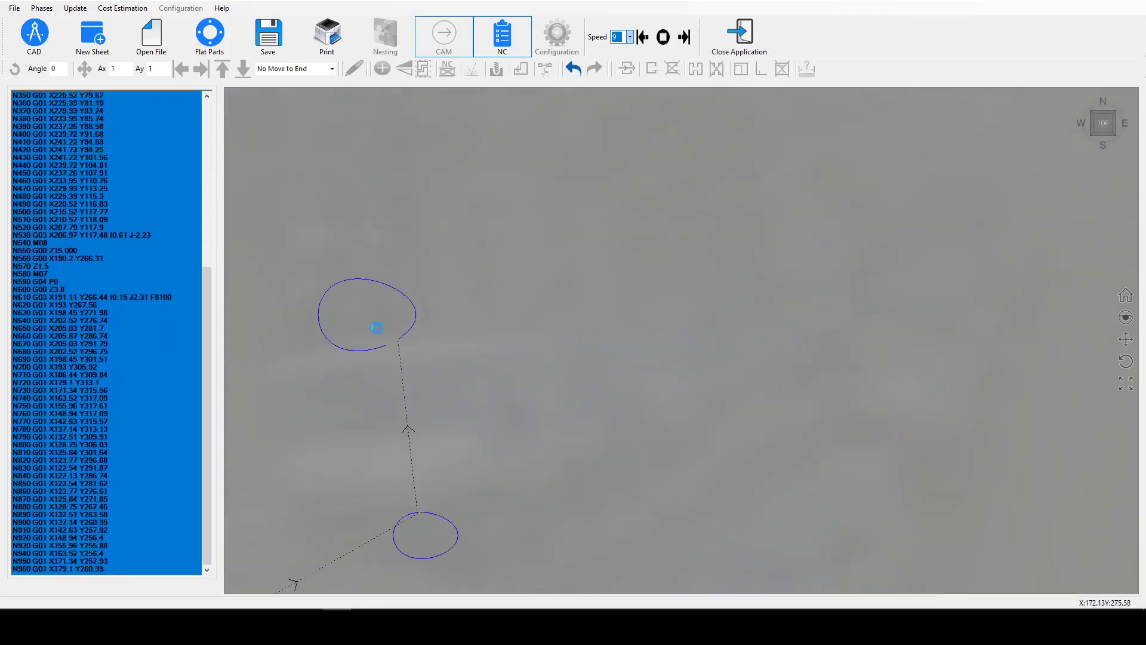
pyautogui.scroll(-6, 410, 342)
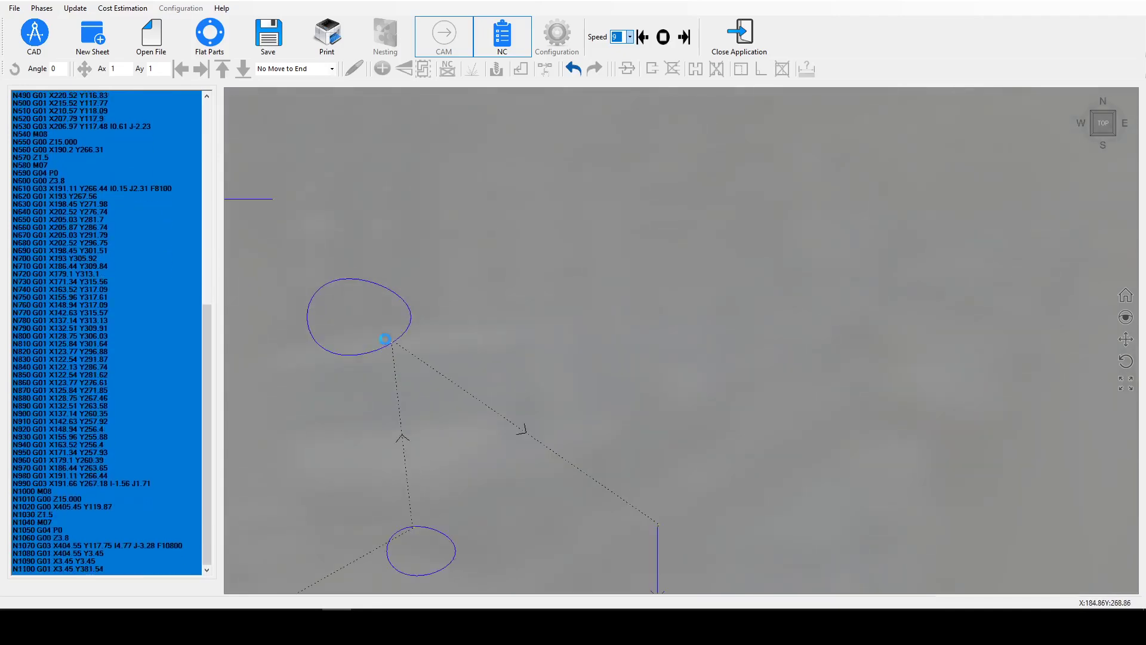
pyautogui.scroll(-2, 397, 360)
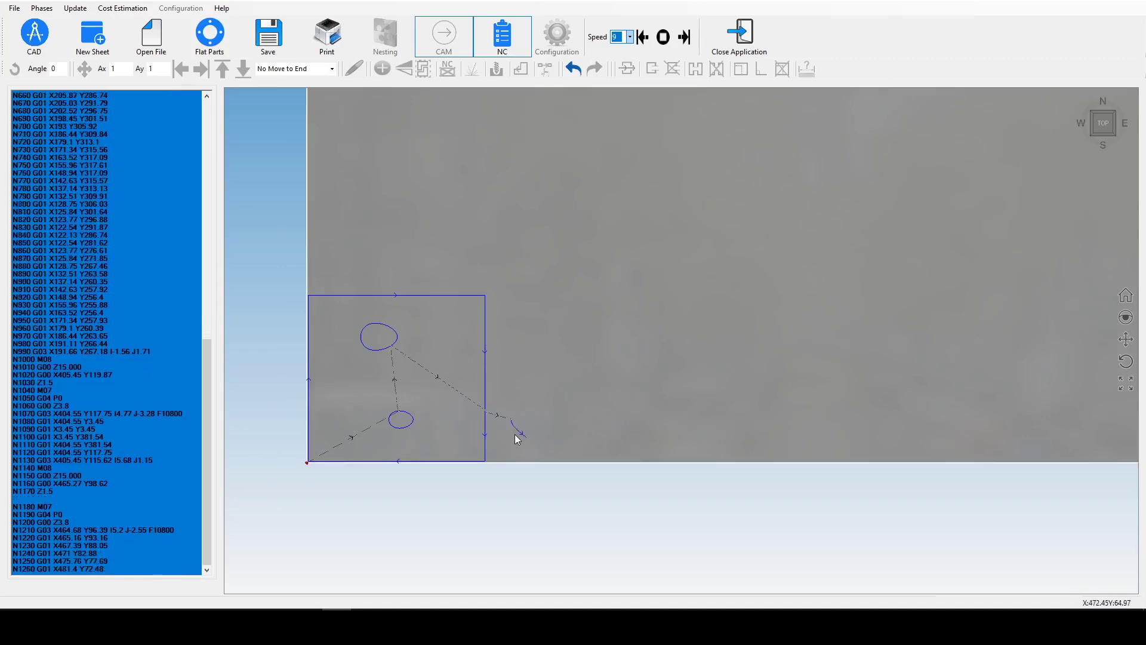
pyautogui.scroll(4, 522, 431)
pyautogui.scroll(2, 522, 431)
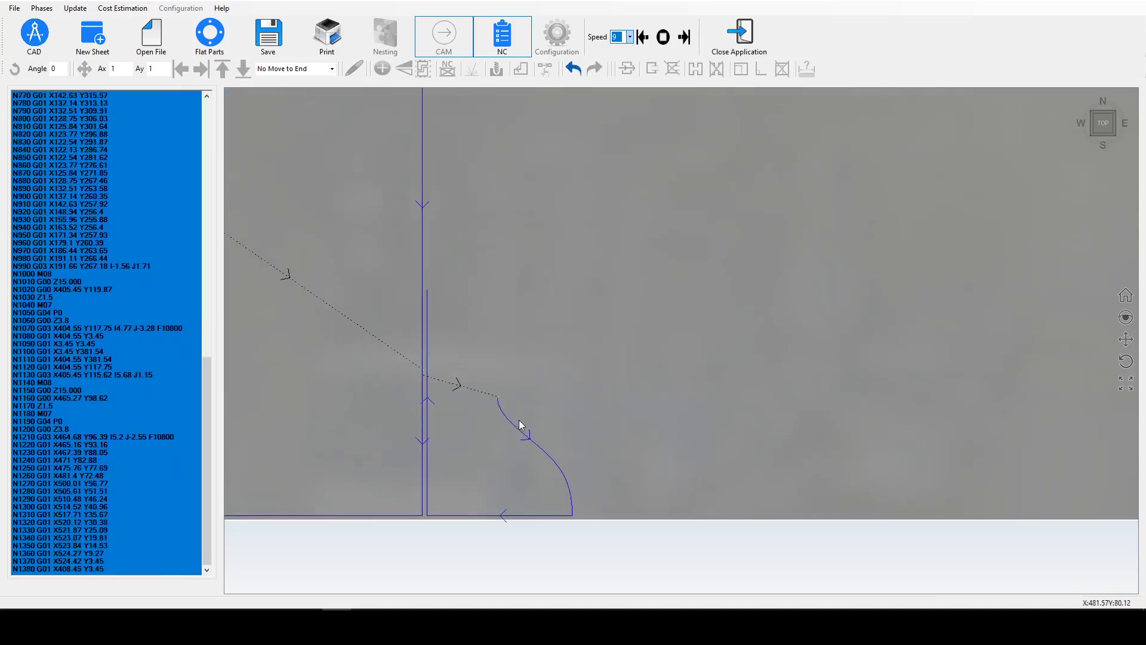
pyautogui.scroll(2, 505, 417)
pyautogui.scroll(5, 499, 392)
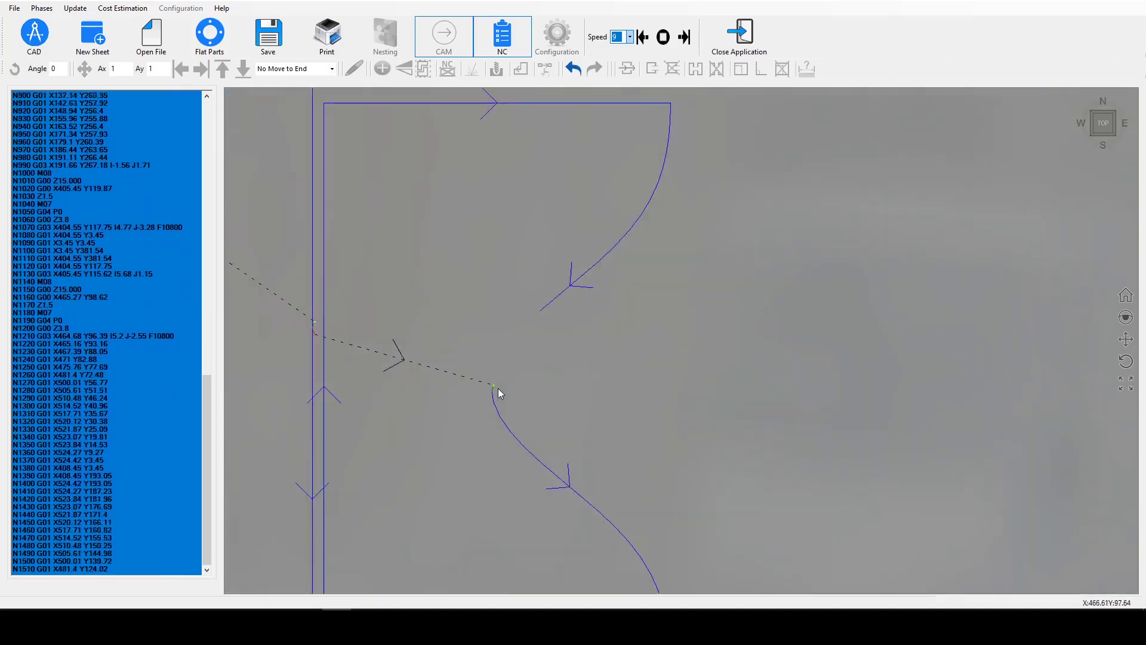
pyautogui.scroll(-3, 500, 392)
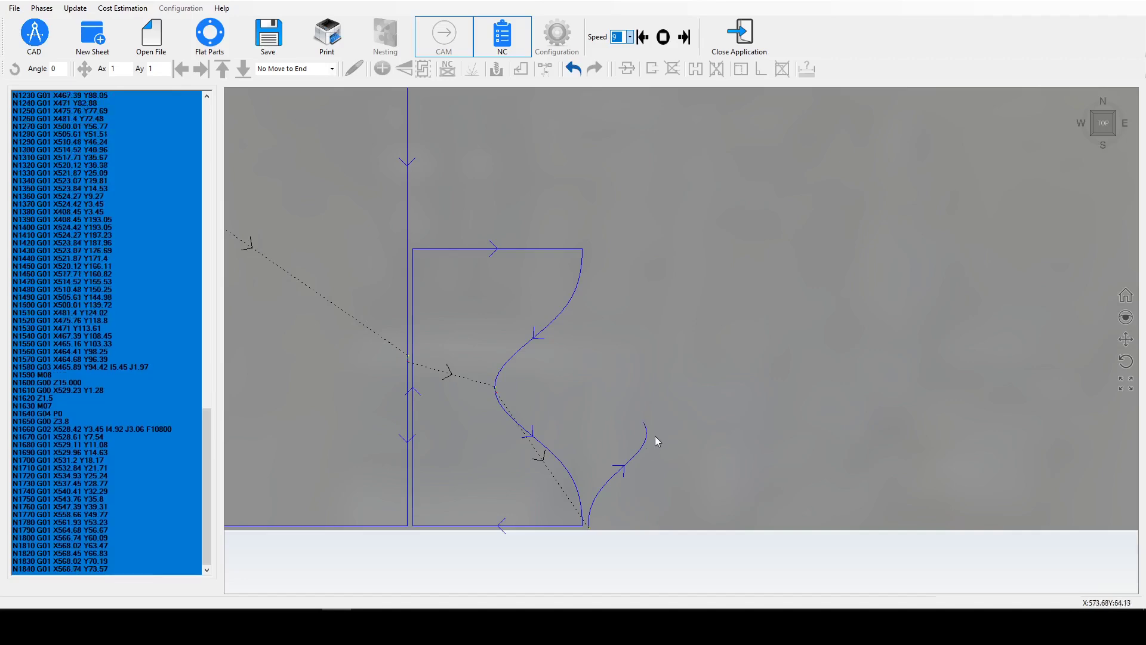
pyautogui.scroll(2, 657, 431)
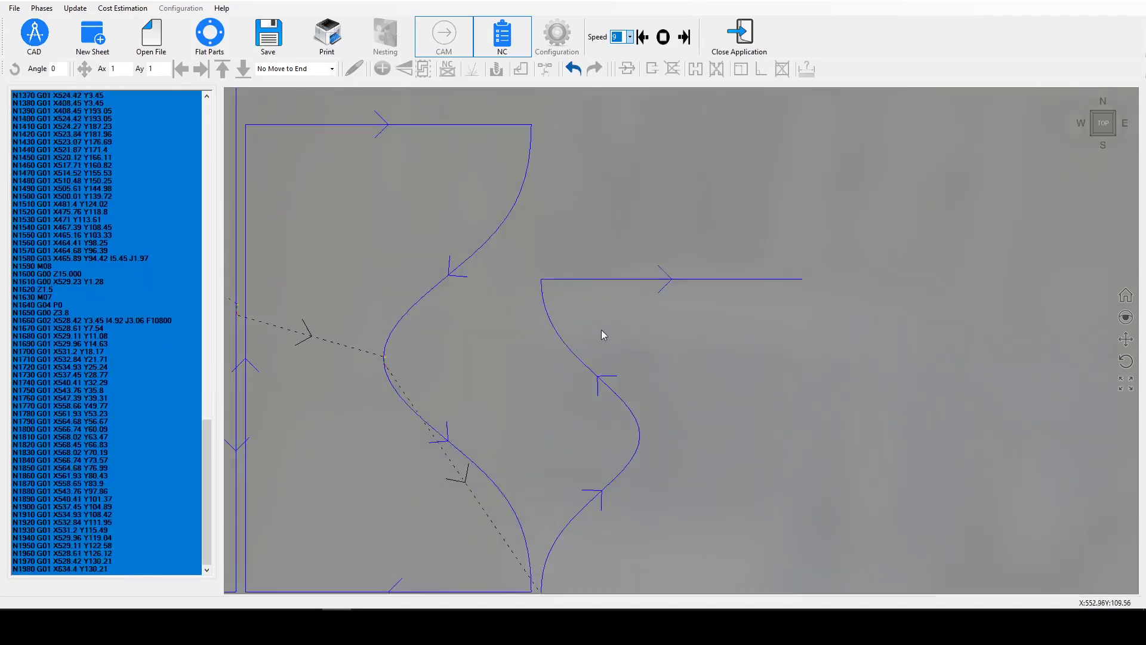
pyautogui.scroll(-2, 585, 334)
pyautogui.scroll(-1, 584, 333)
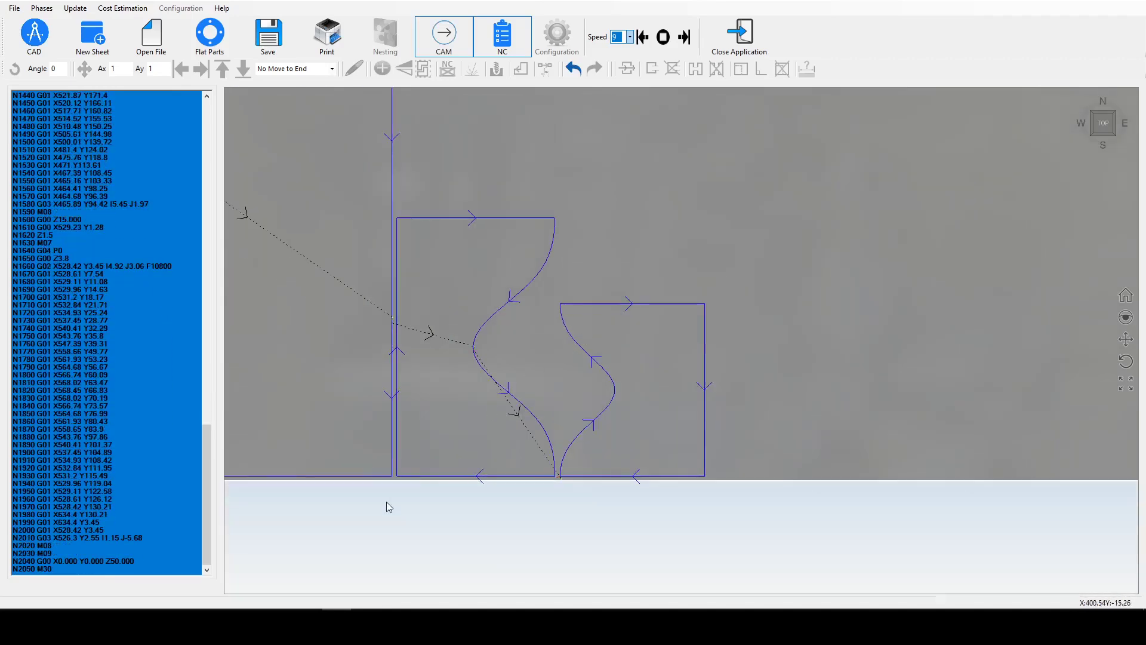